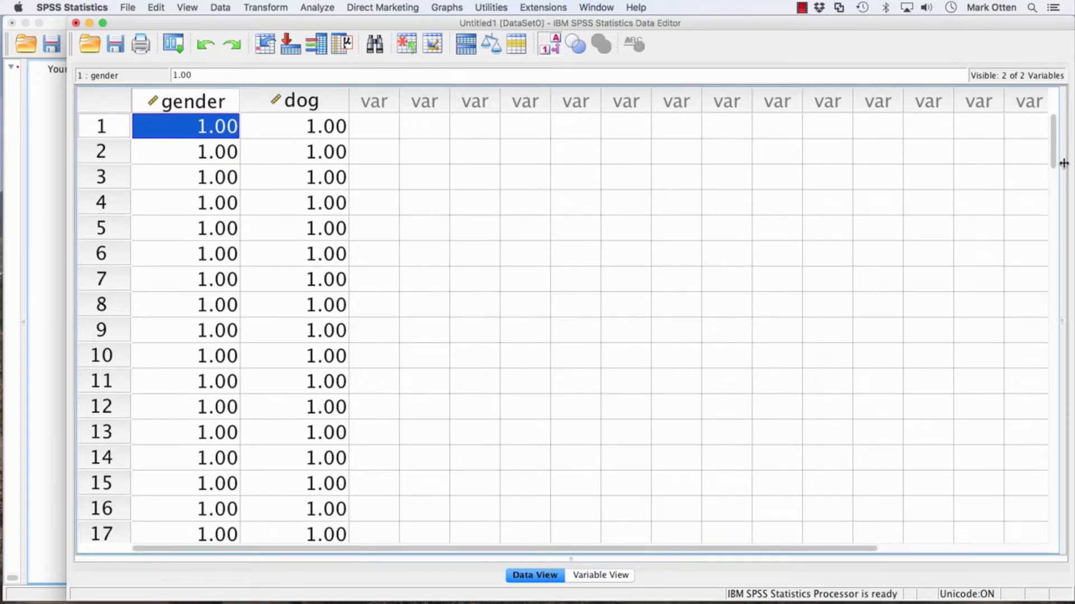
- Add a value label for the gender variable that defines 1 as "female"
left_click_drag(1056, 158, 1053, 131)
left_click(609, 576)
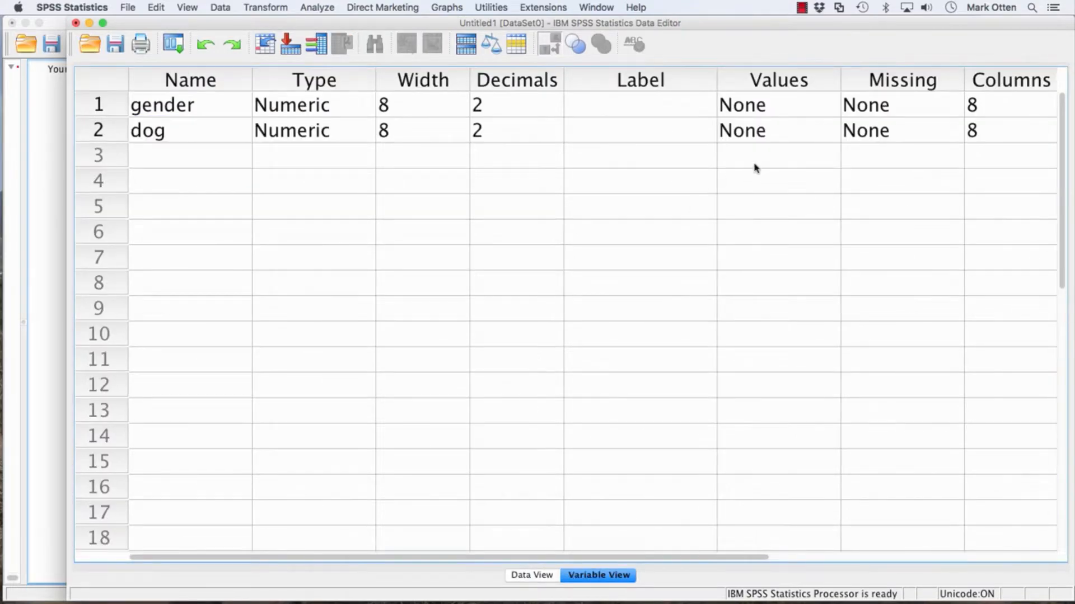
left_click(829, 108)
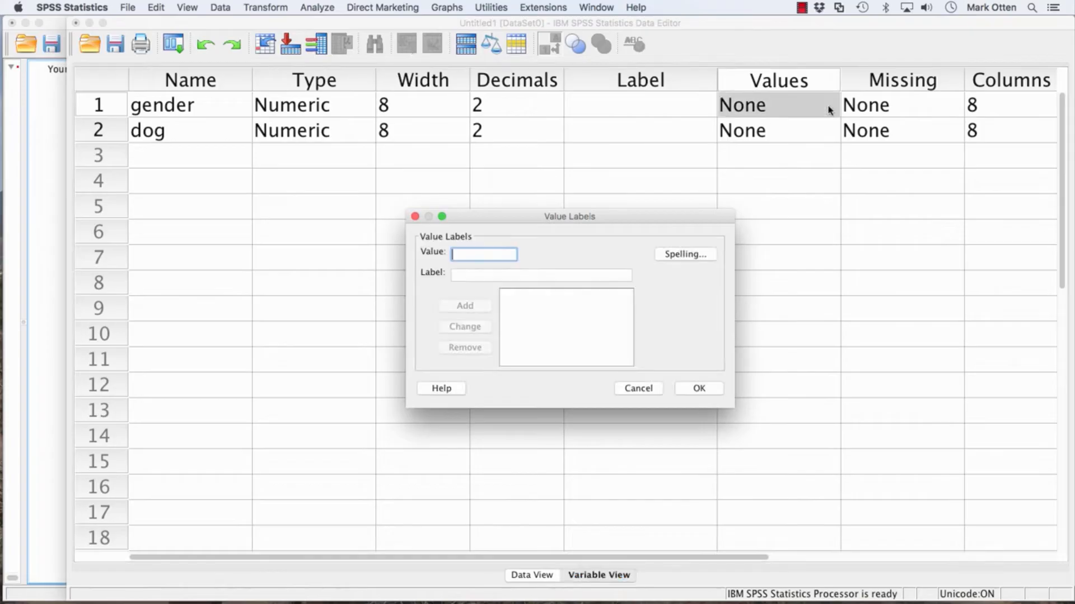
left_click(638, 389)
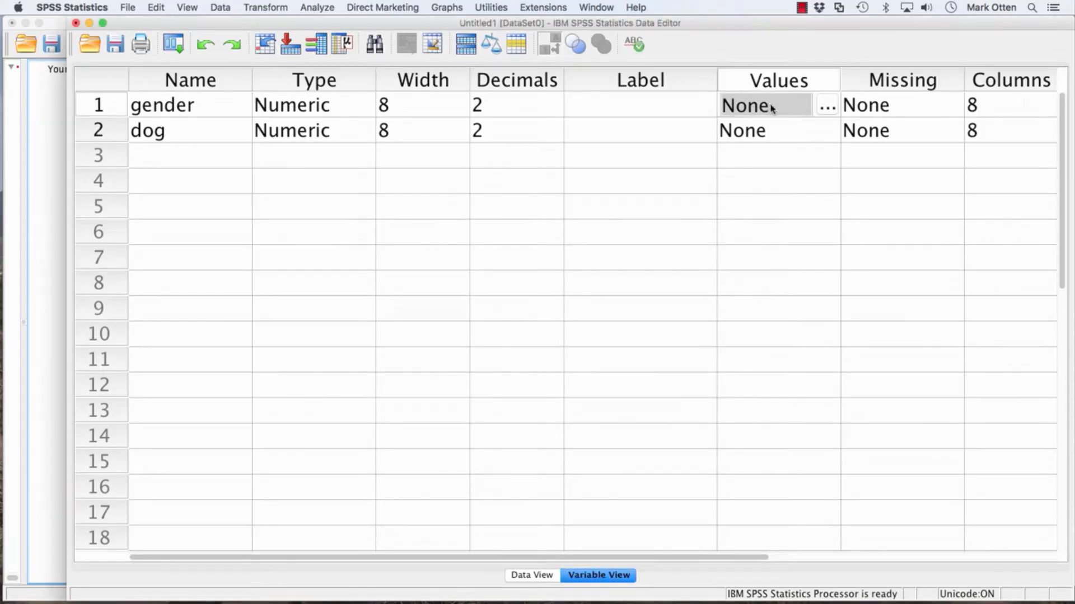
left_click(828, 108)
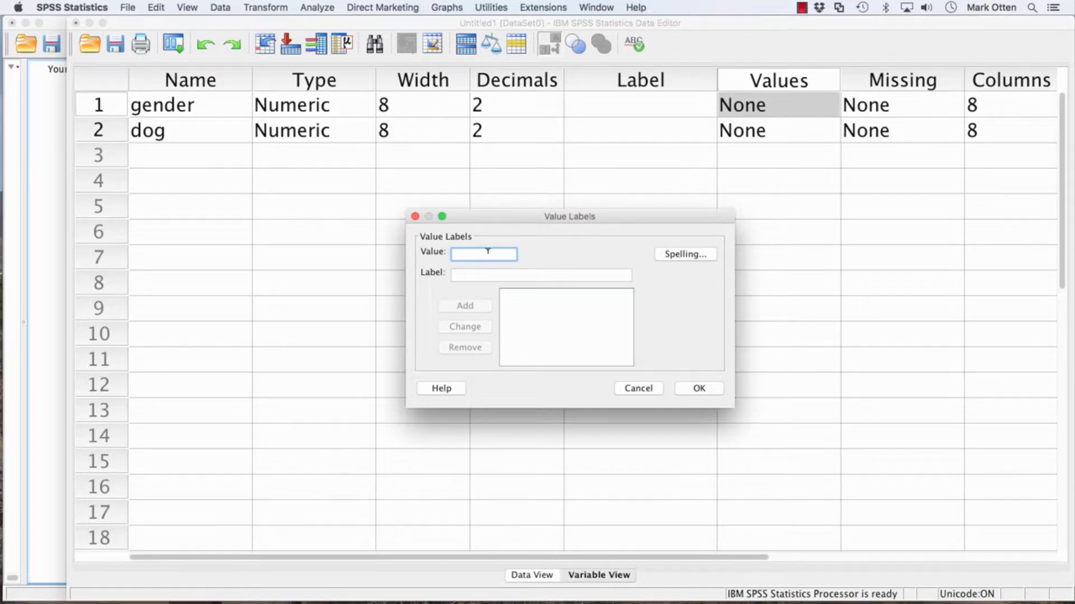
type("1")
left_click(479, 275)
type("female")
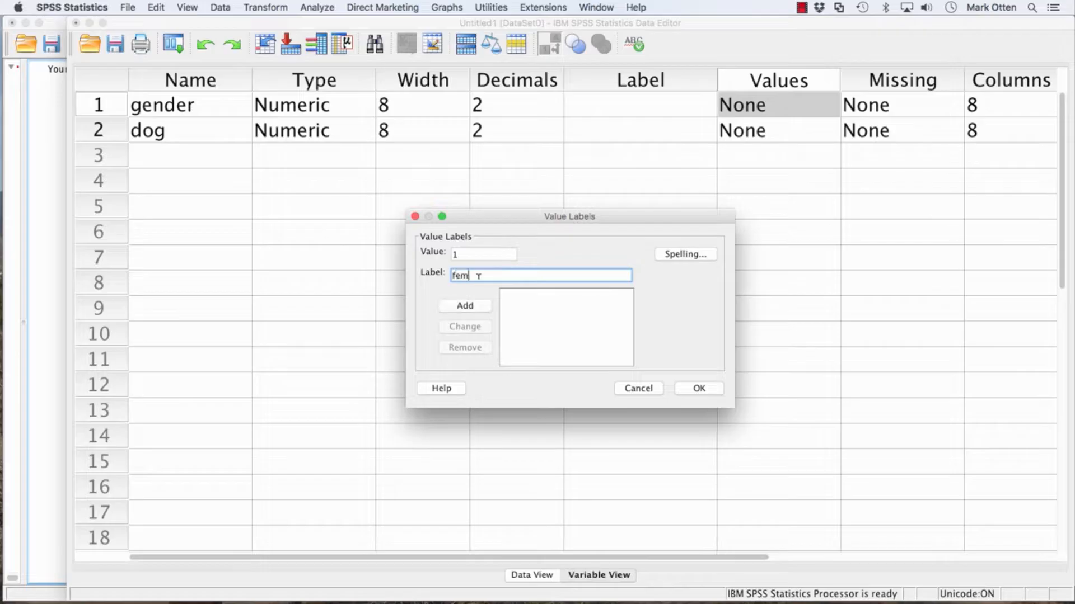
left_click(468, 305)
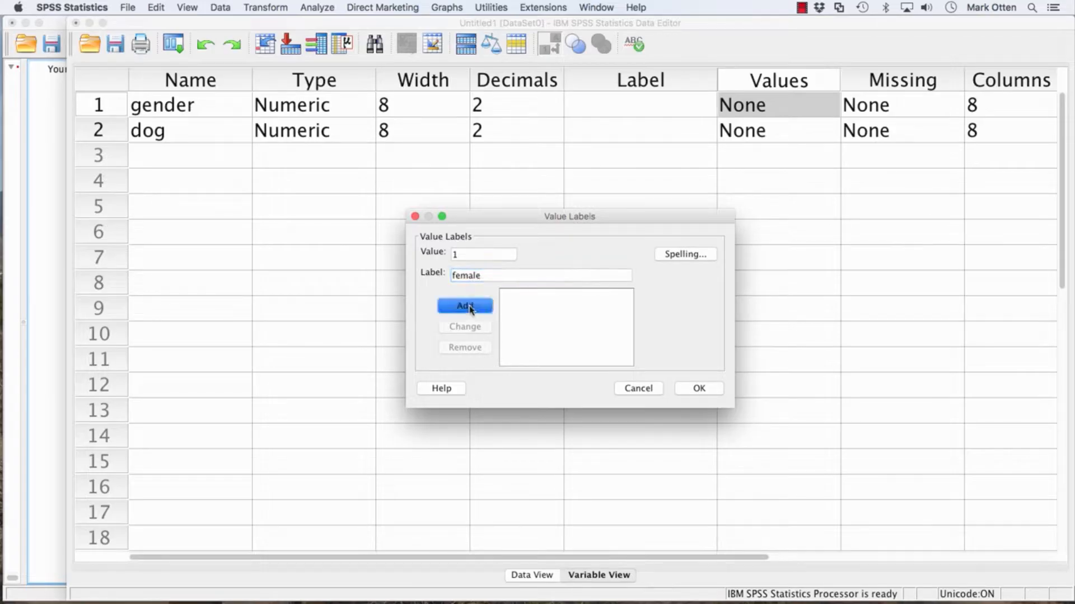
- Define gender value 2 as "male" and apply the gender value labels
type("2")
left_click(482, 269)
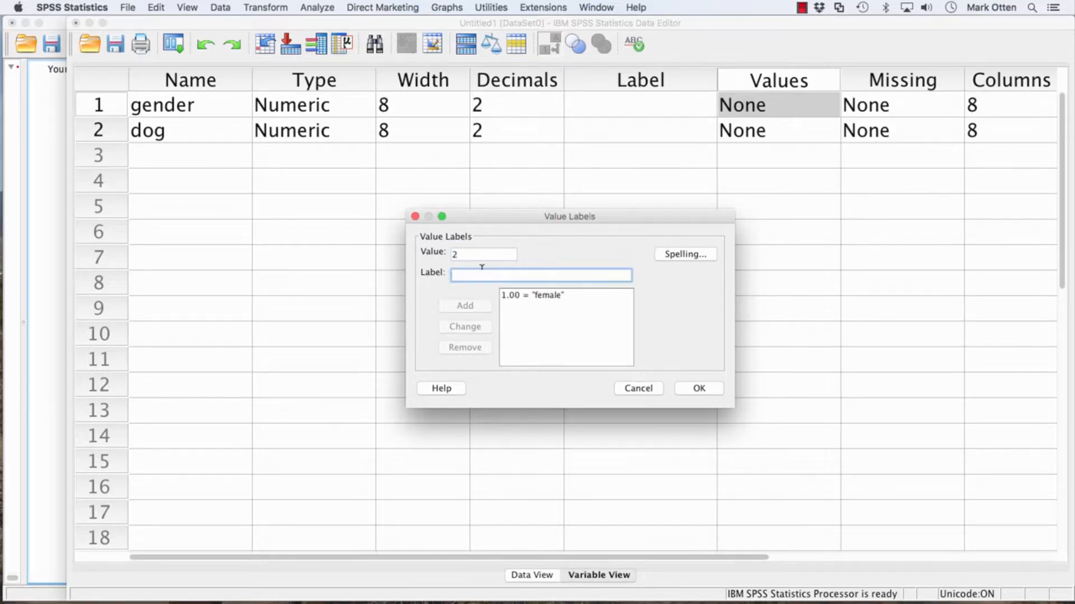
type("male")
left_click(476, 312)
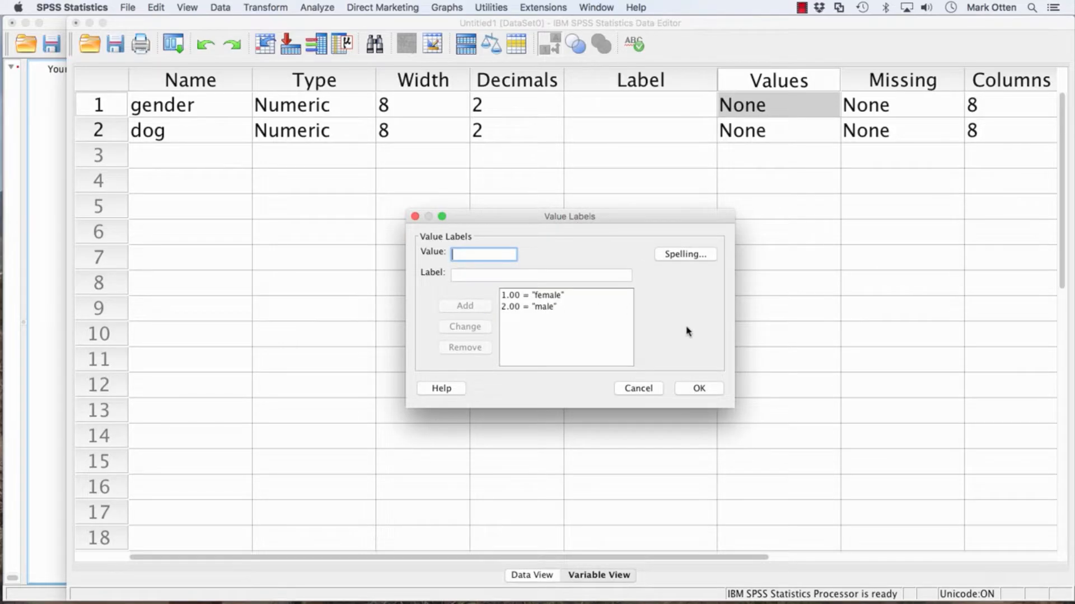
left_click(699, 392)
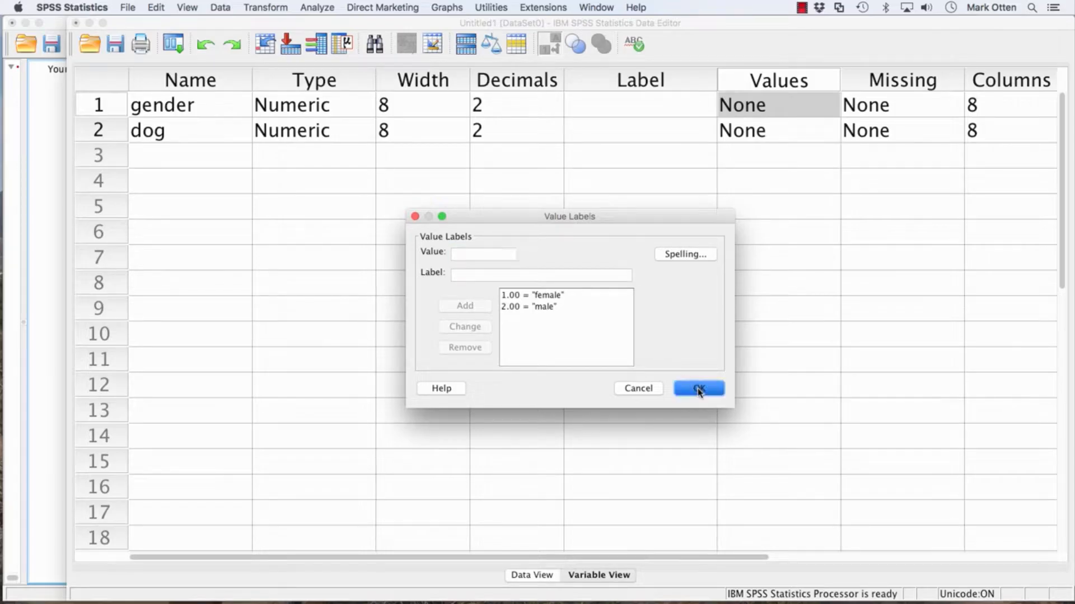
- Add a value label for the dog variable that defines 1 as "dog owner"
left_click(768, 136)
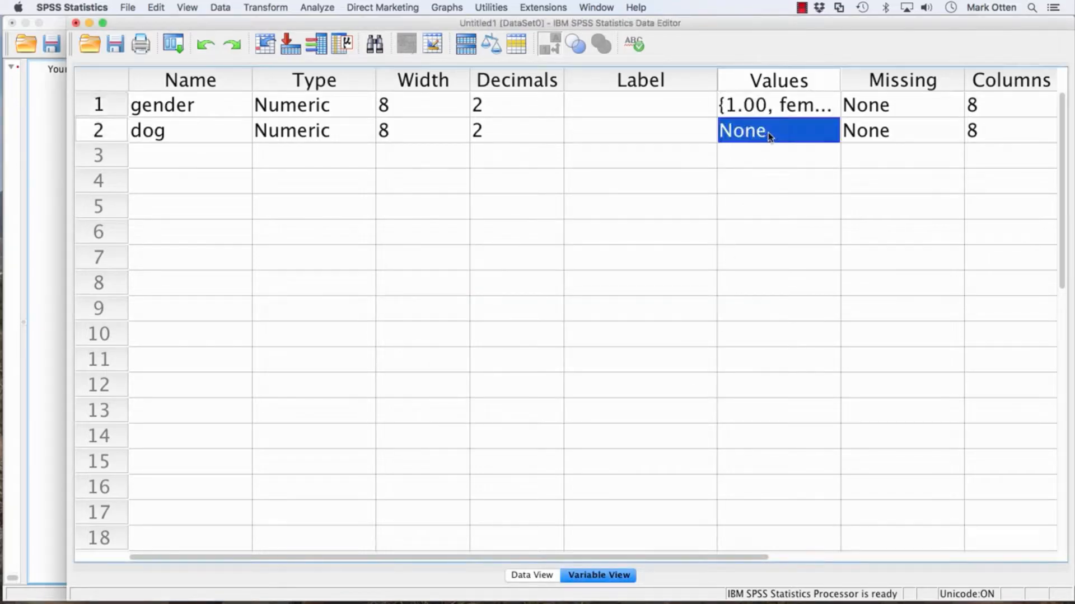
left_click(829, 132)
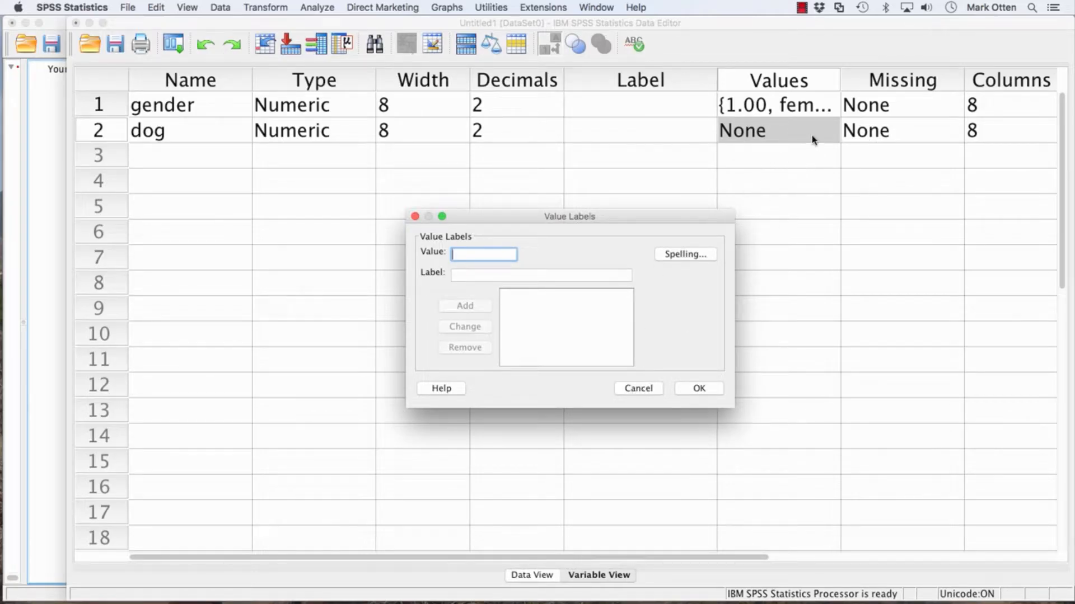
left_click(638, 389)
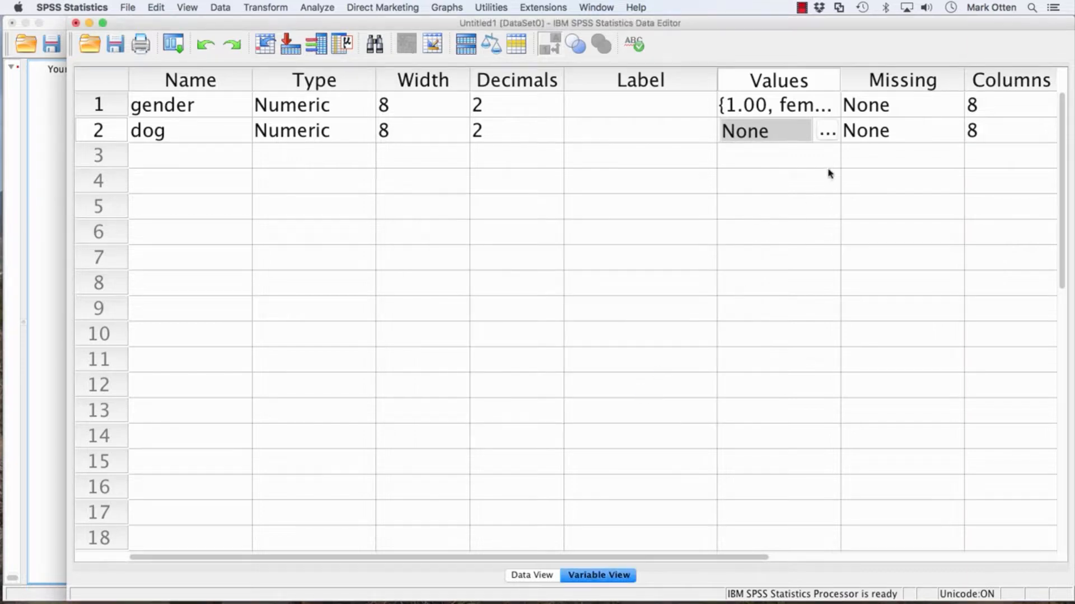
left_click(829, 134)
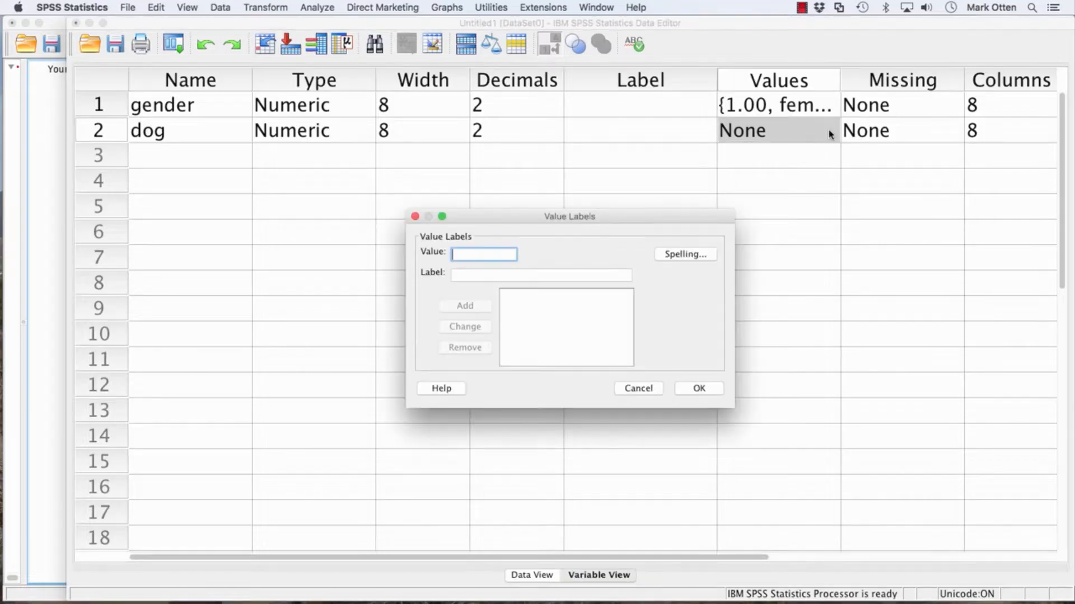
type("1")
left_click(471, 273)
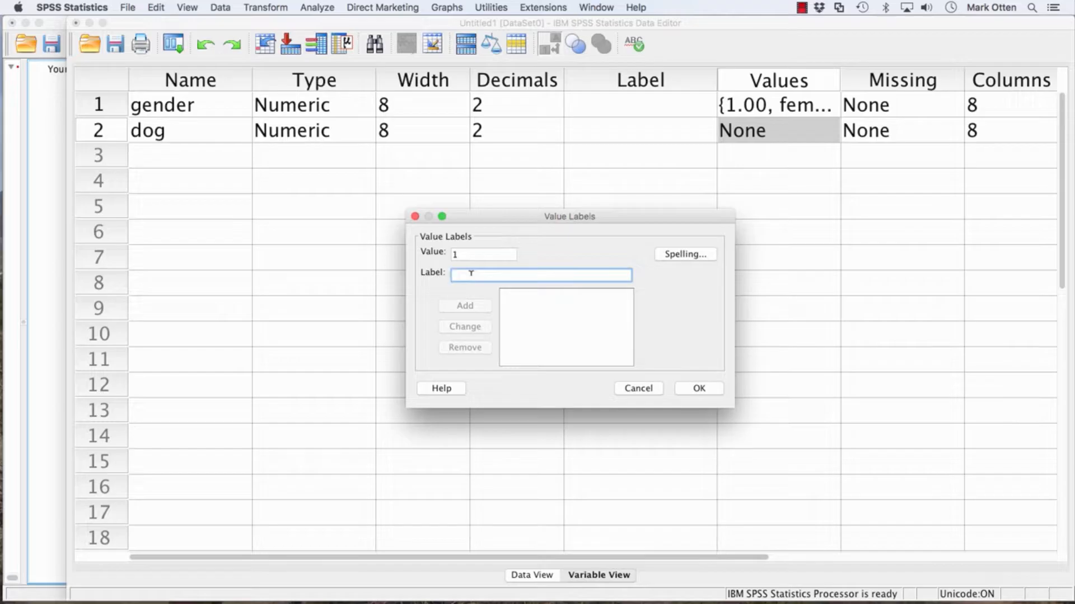
type("dog owner")
left_click(466, 305)
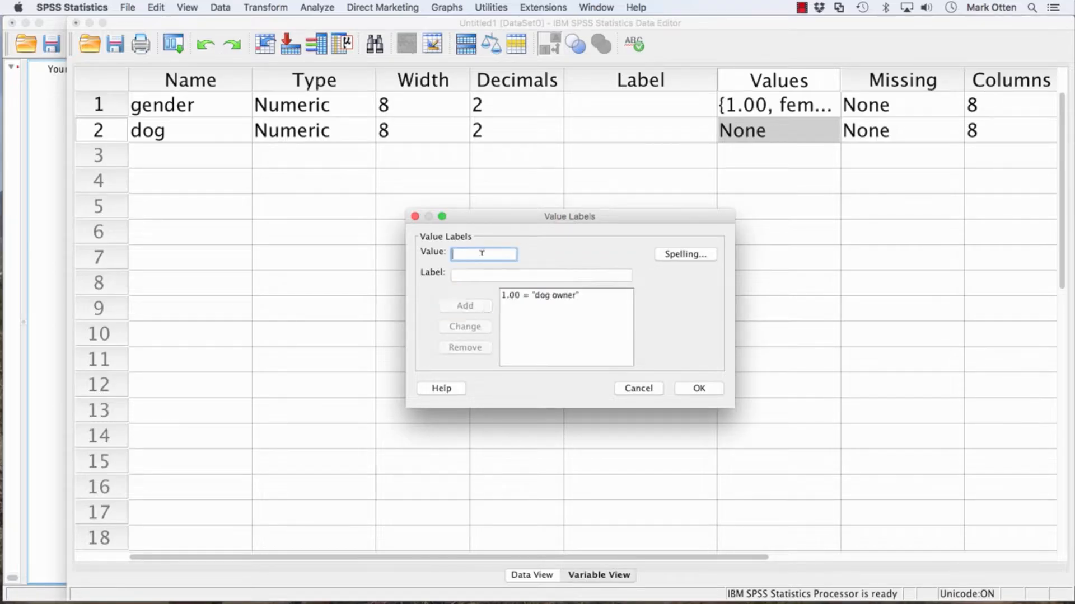
- Define dog value 2 as "non-dog owner" and apply the dog value labels
type("2")
left_click(472, 276)
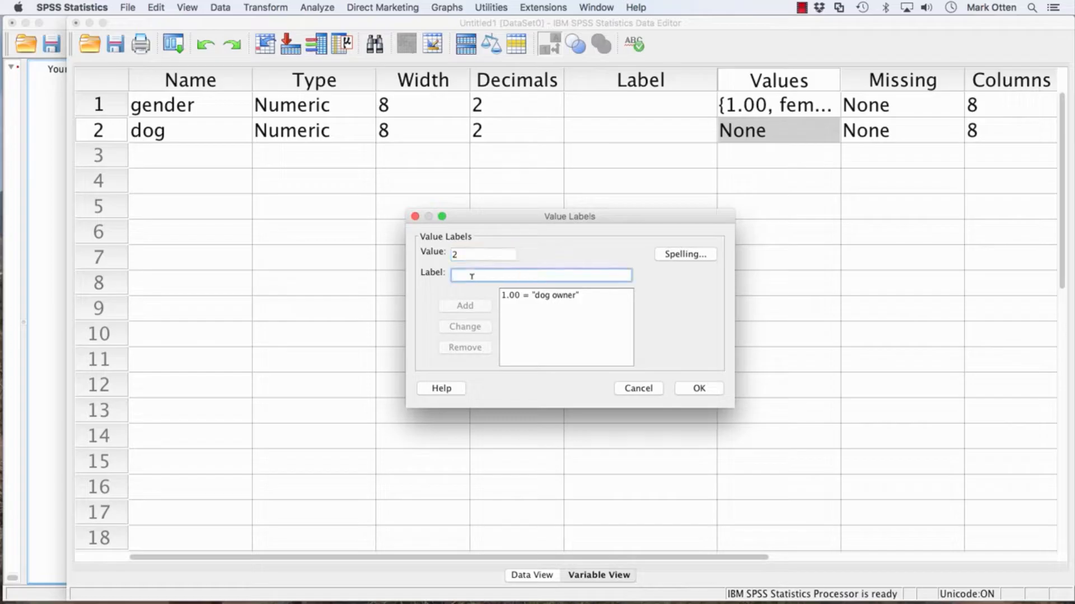
type("non-d")
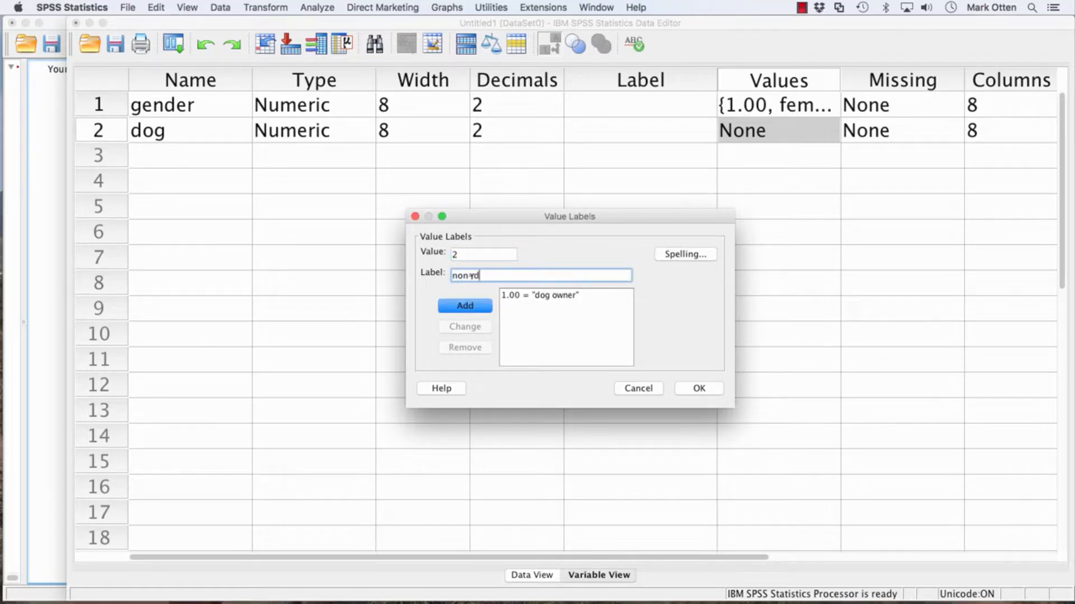
type("og owner")
left_click(473, 307)
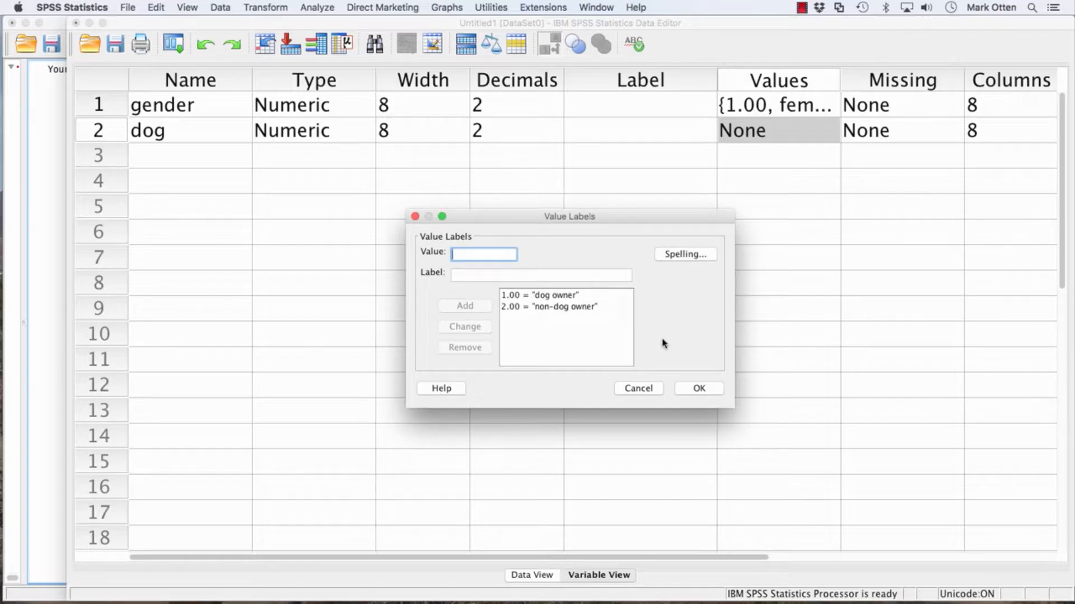
left_click(699, 388)
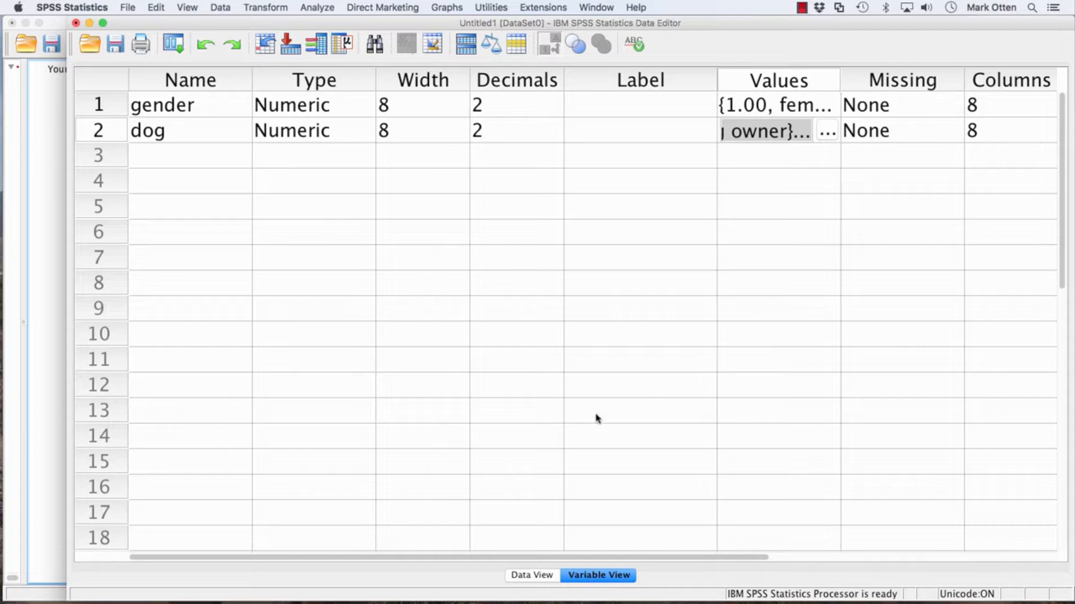
- Return to the data rows and toggle between numeric codes and value labels, leaving the labels displayed
left_click(531, 575)
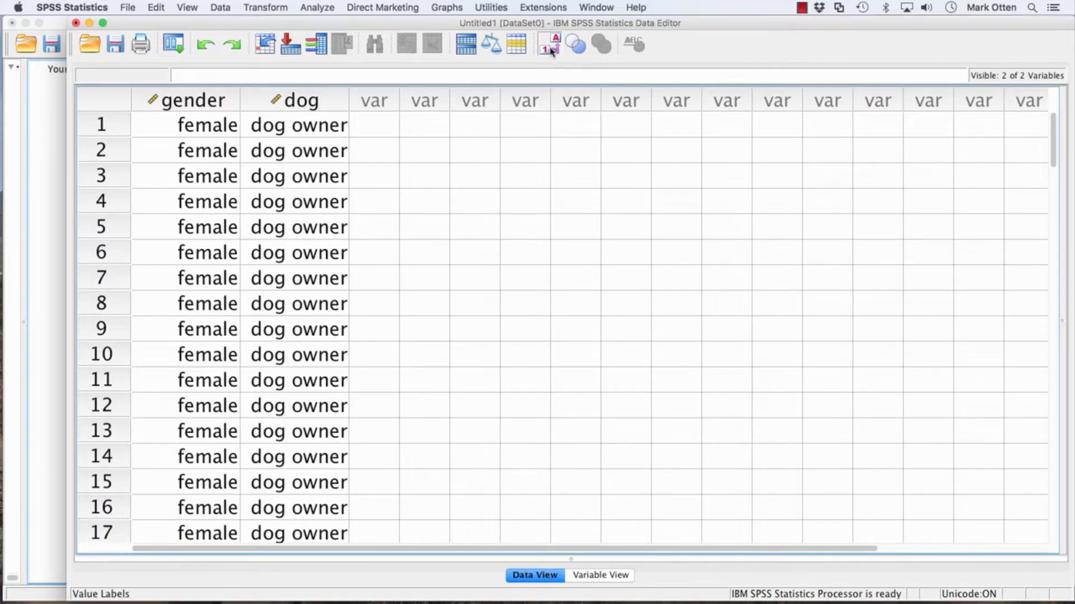
left_click(552, 50)
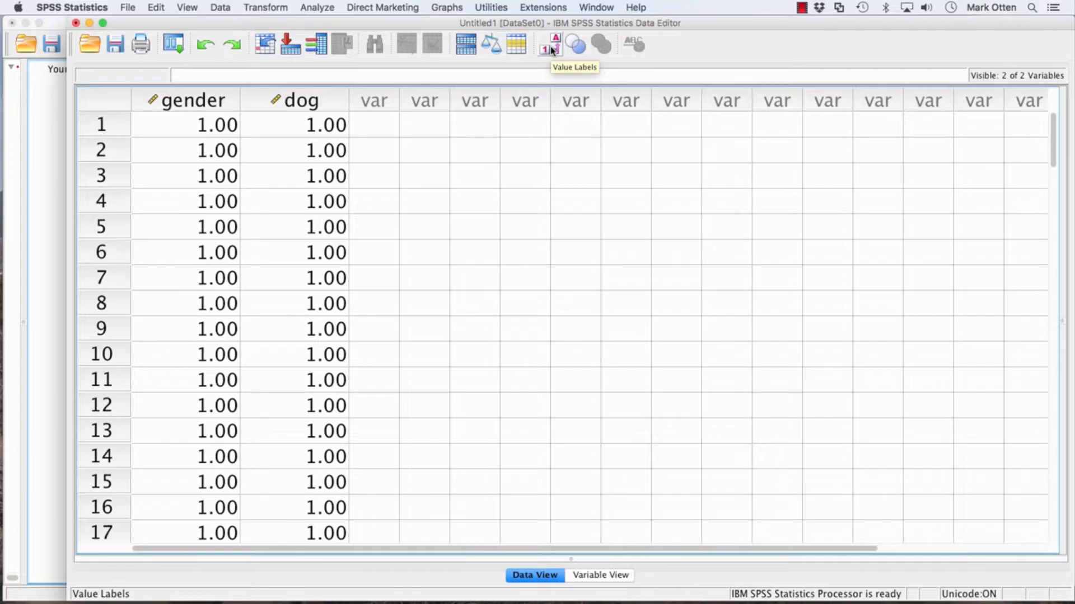
left_click(553, 50)
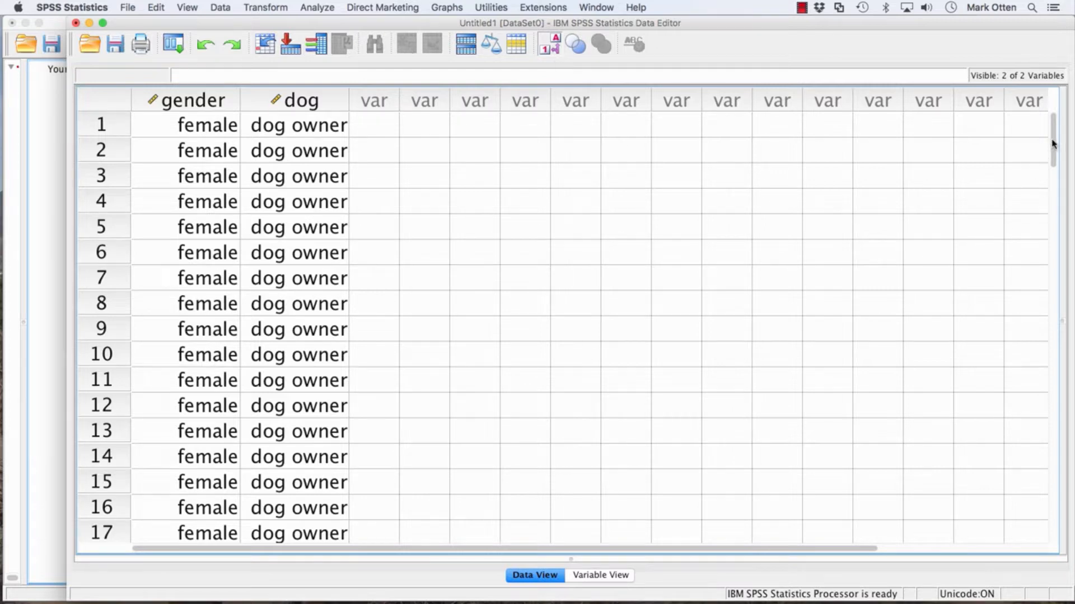
- Widen the dog column so its longest labels fit, and review the cases down to the last row
left_click_drag(1052, 143, 1051, 238)
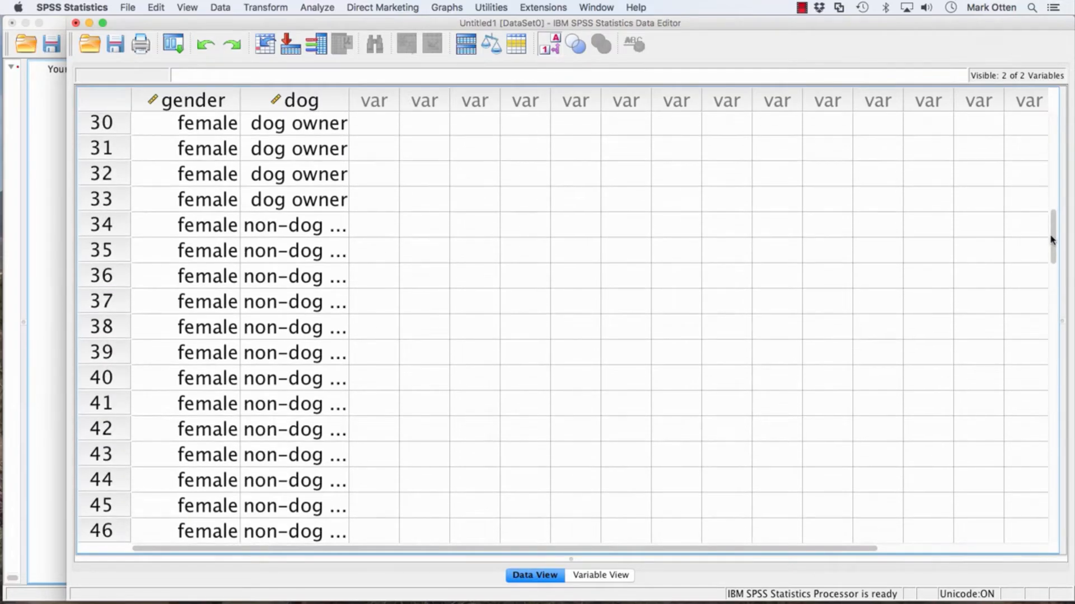
left_click_drag(350, 103, 399, 103)
left_click_drag(1053, 239, 1072, 121)
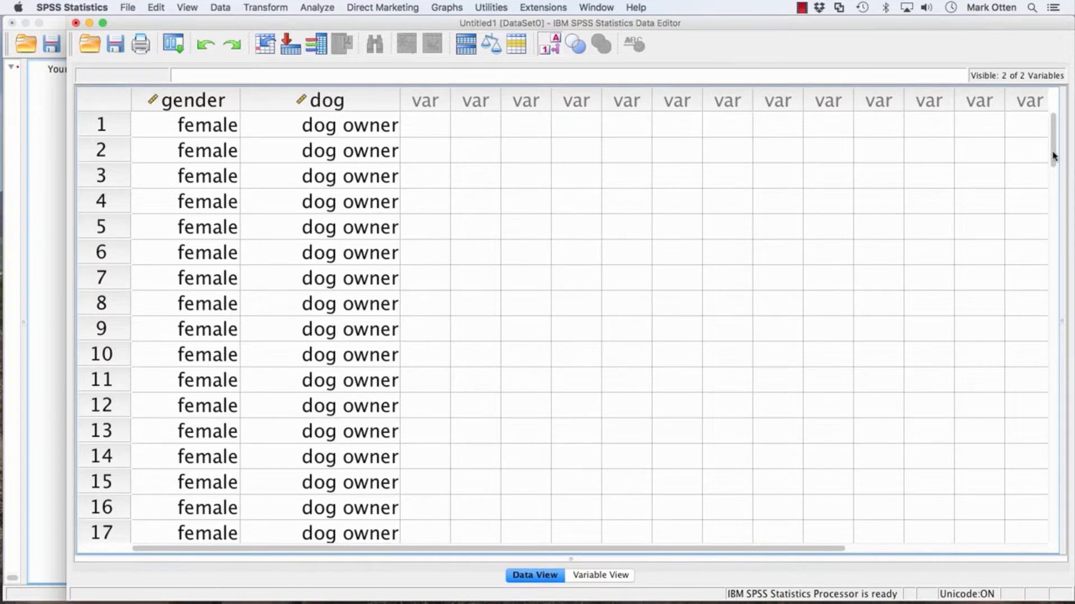
left_click_drag(1052, 156, 1044, 394)
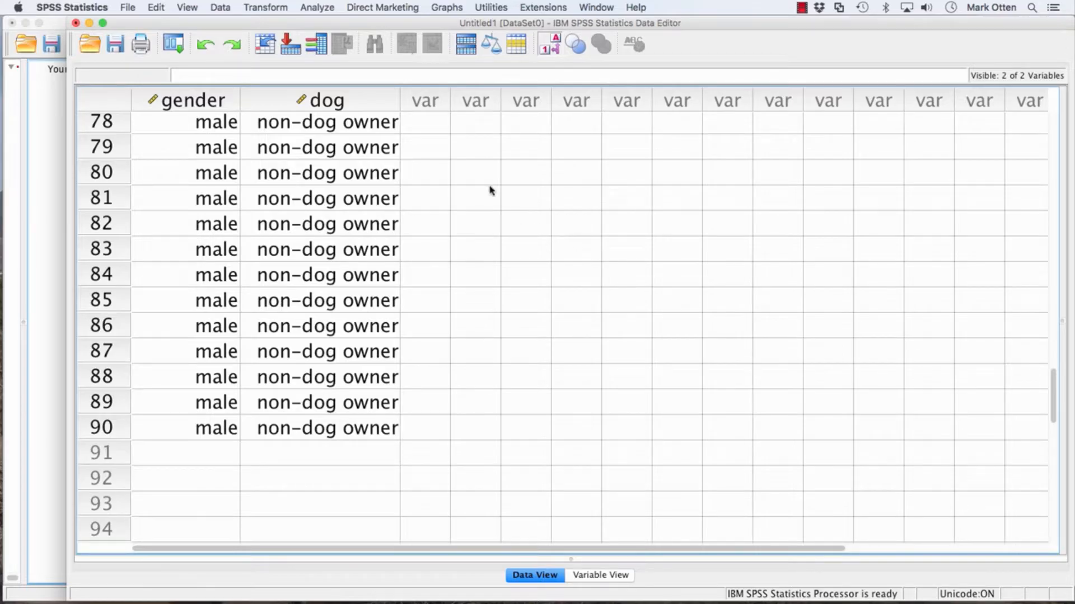
- Run a legacy nonparametric chi-square test on gender with all categories expected to be equal
left_click(324, 10)
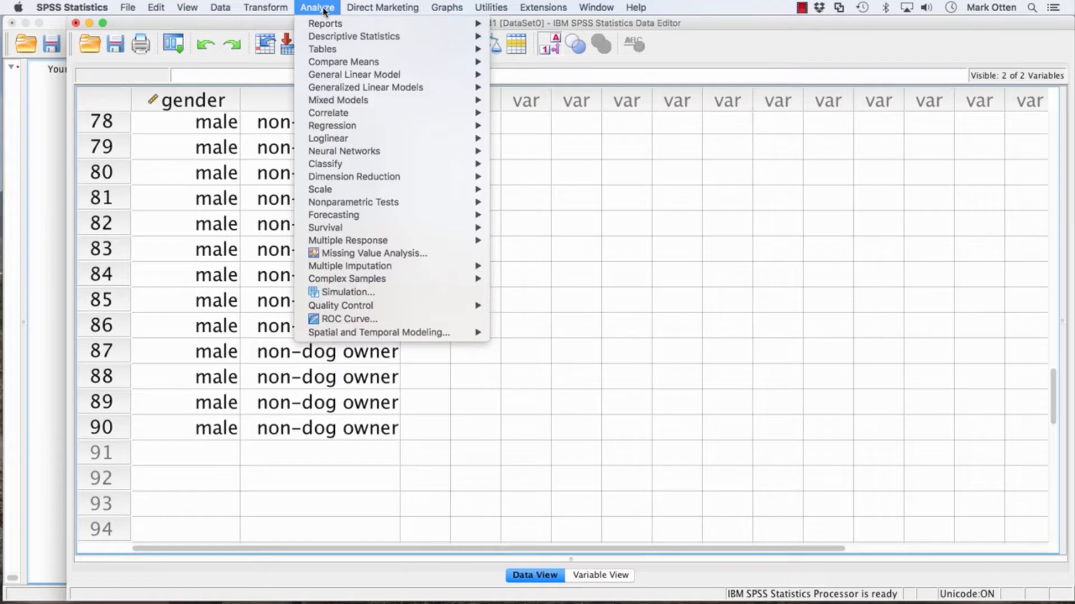
mouse_move(411, 276)
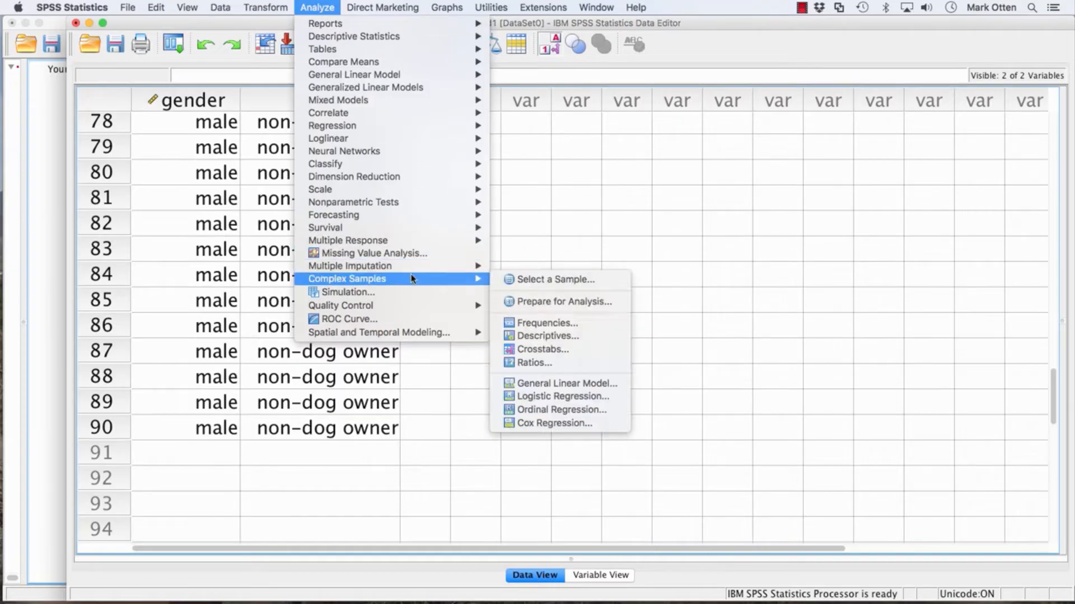
mouse_move(412, 204)
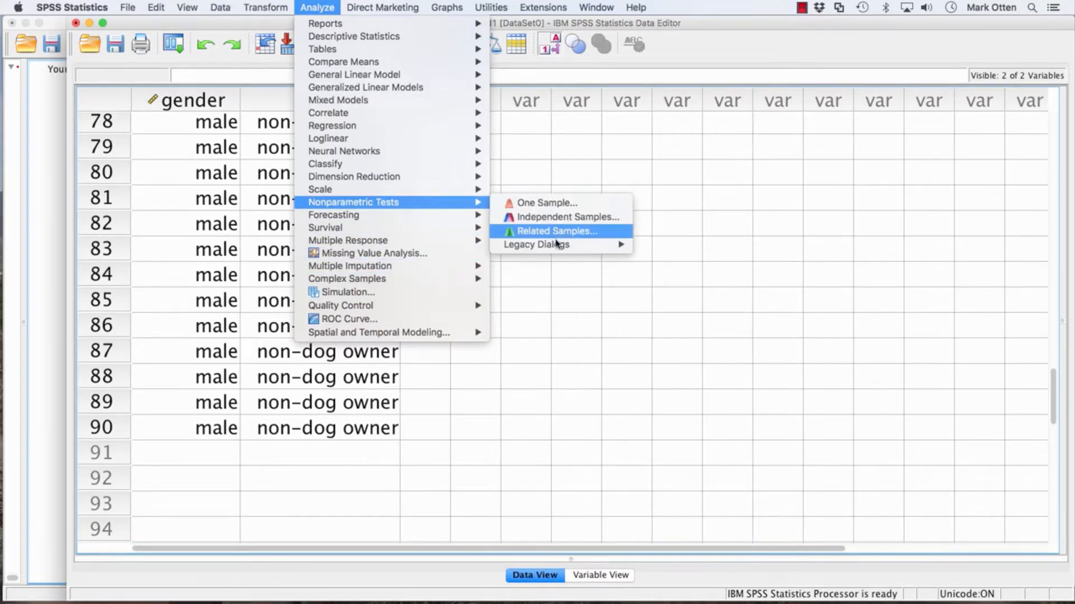
mouse_move(556, 245)
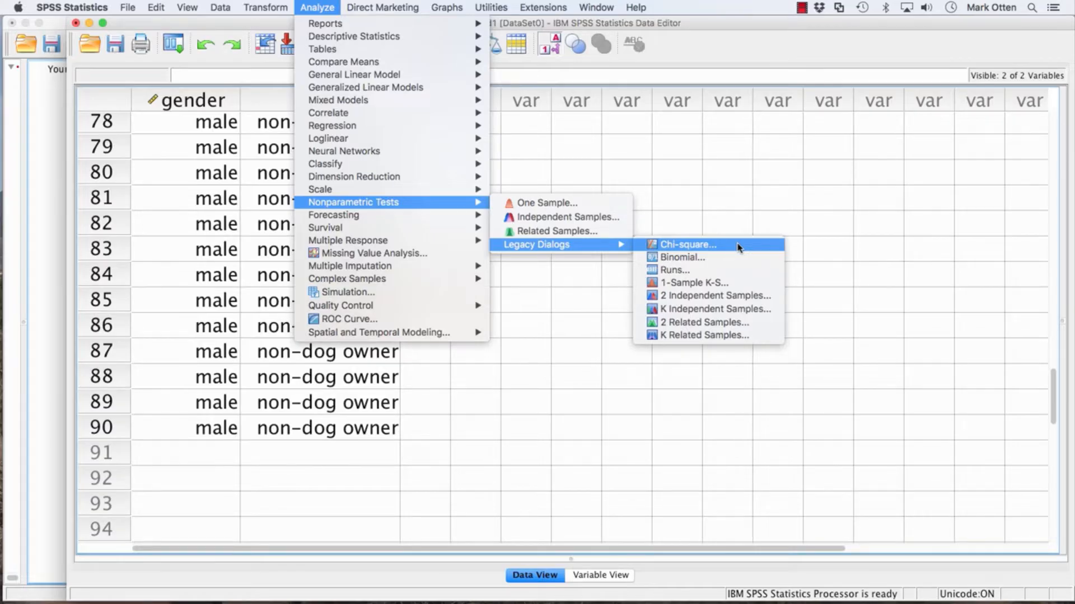
left_click(737, 247)
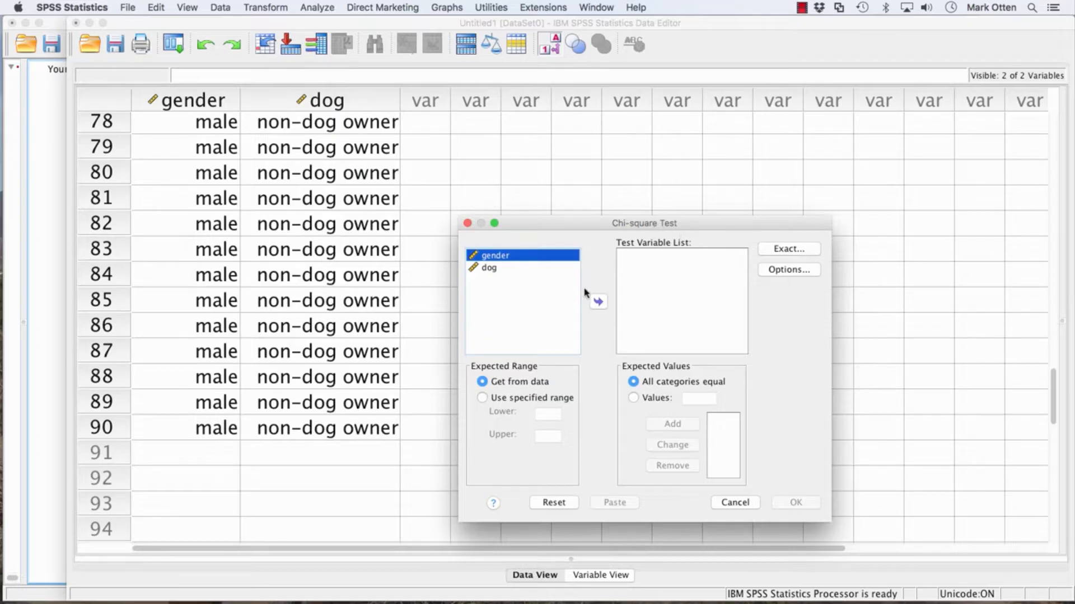
left_click(598, 303)
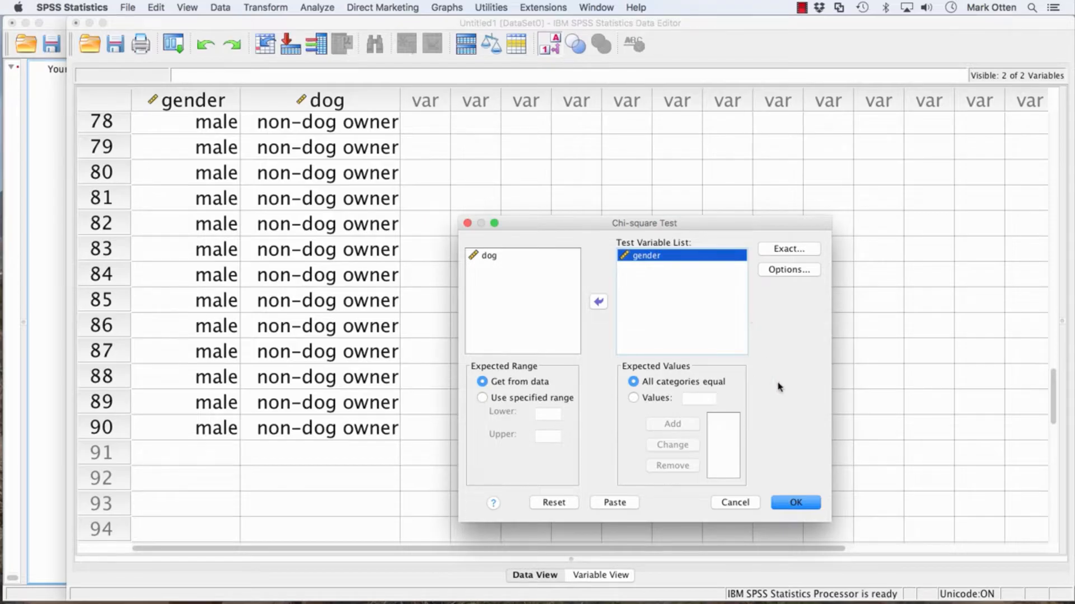
left_click(796, 502)
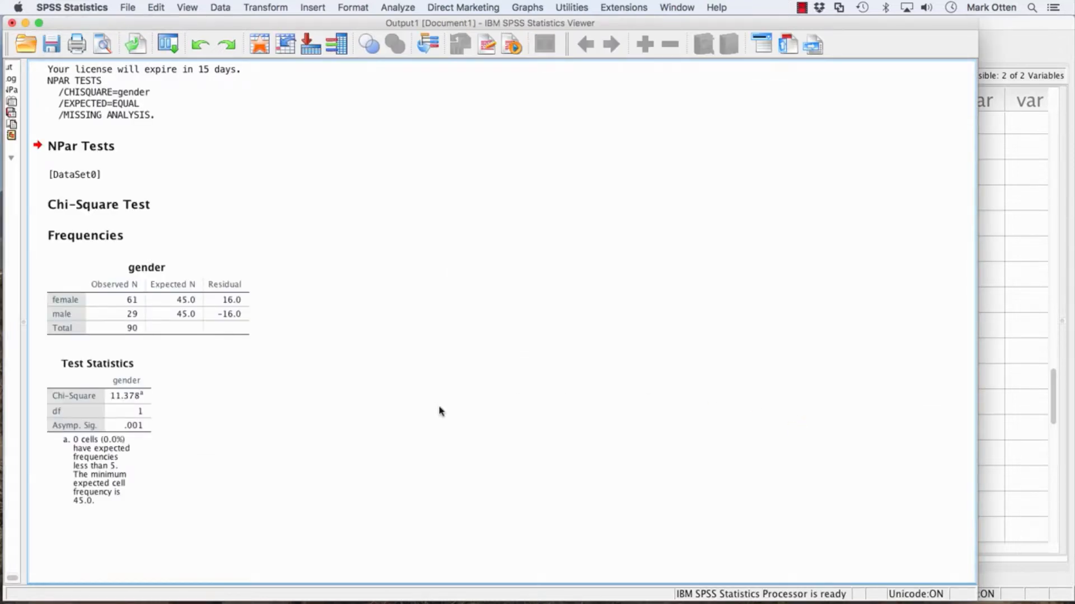
- Examine the Test Statistics table and the gender frequencies table in the chi-square output
left_click(123, 418)
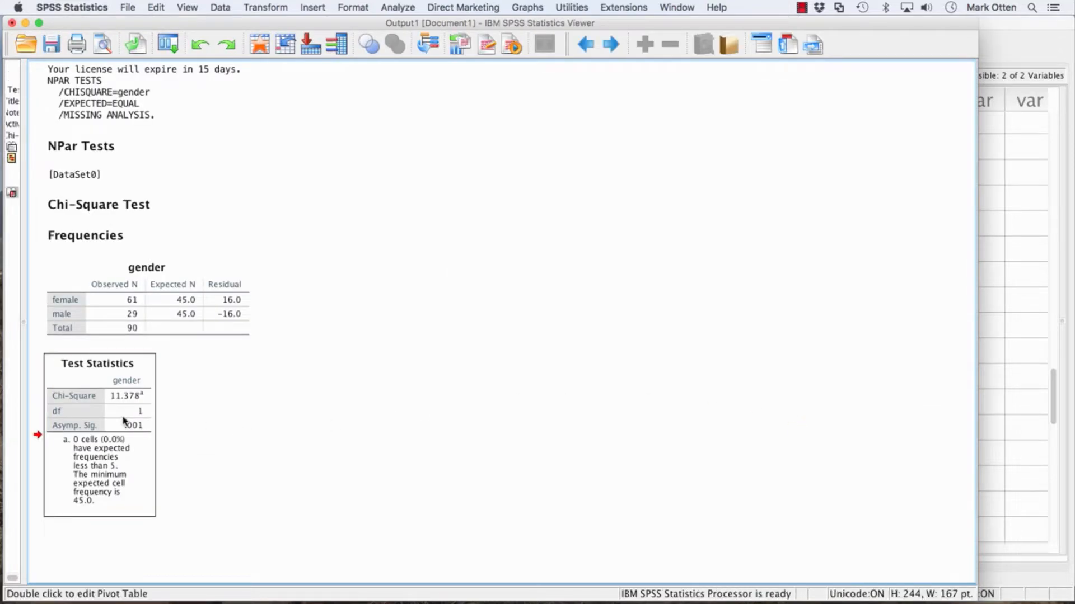
left_click(194, 309)
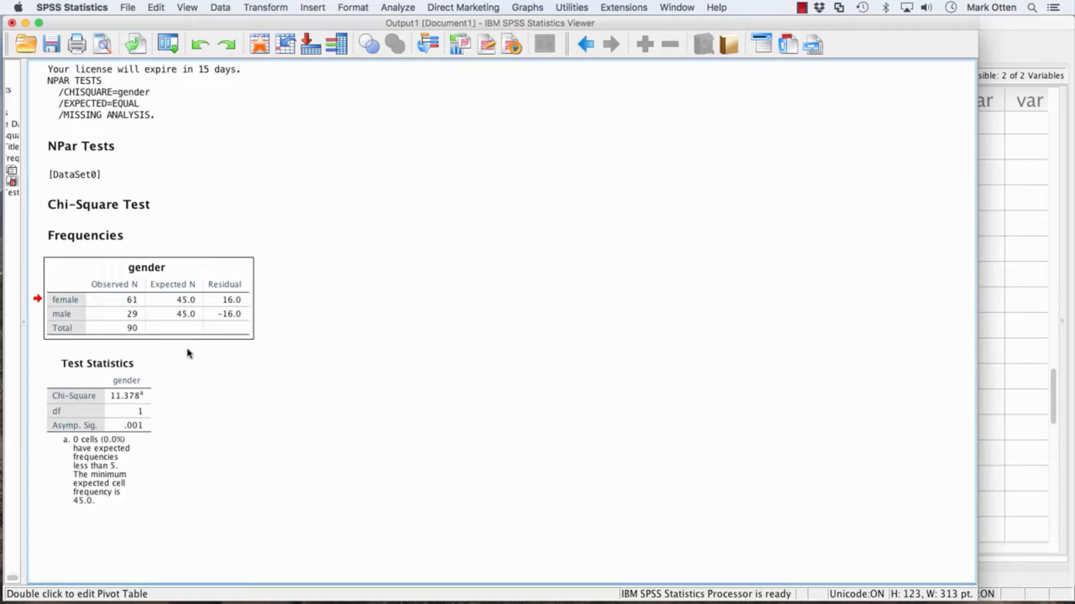
left_click(137, 396)
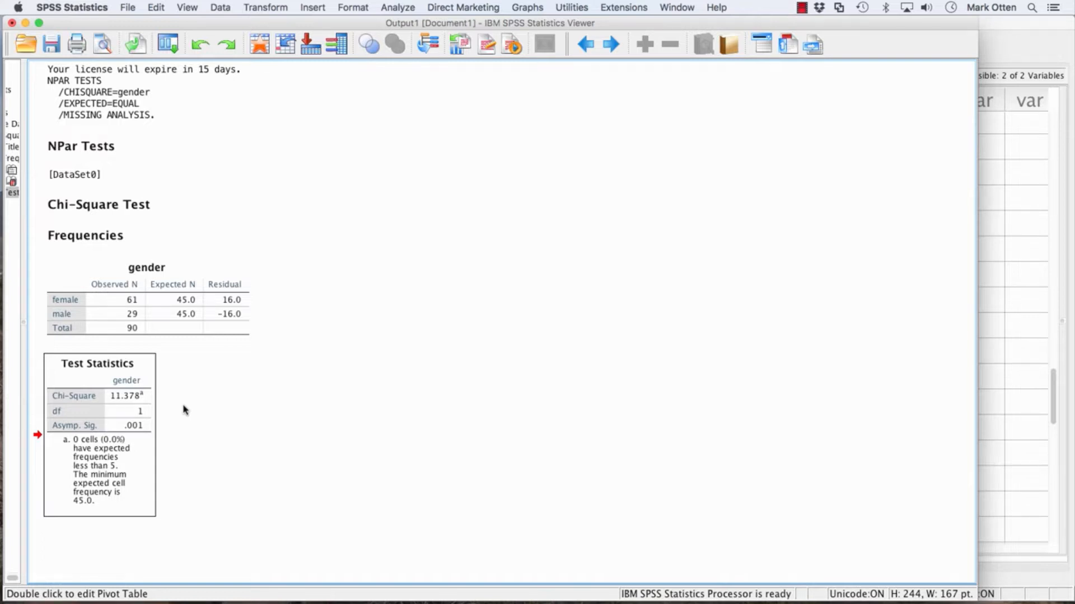
- Review the observed and expected counts in the gender frequencies table alongside the Test Statistics table
left_click(152, 310)
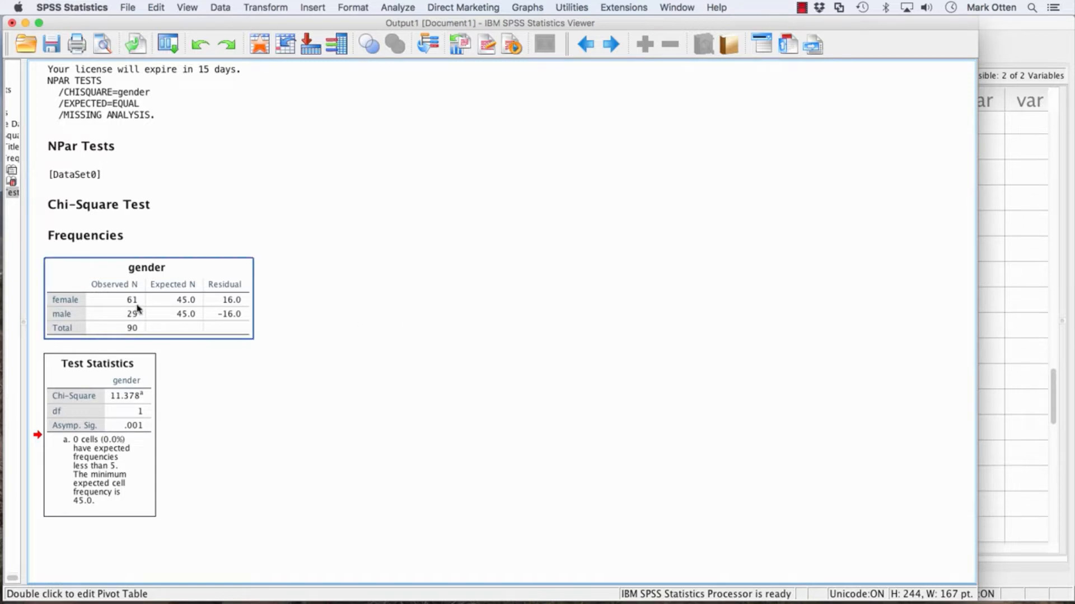
left_click(173, 364)
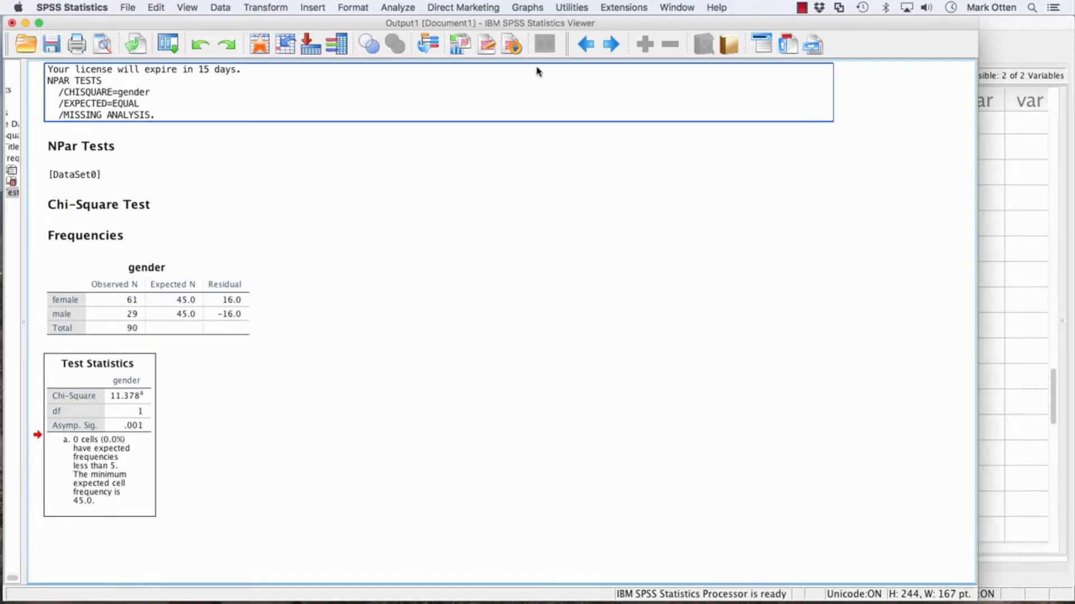
- Return to the data file and set up a Crosstabs analysis with gender in rows and dog in columns
left_click(1030, 54)
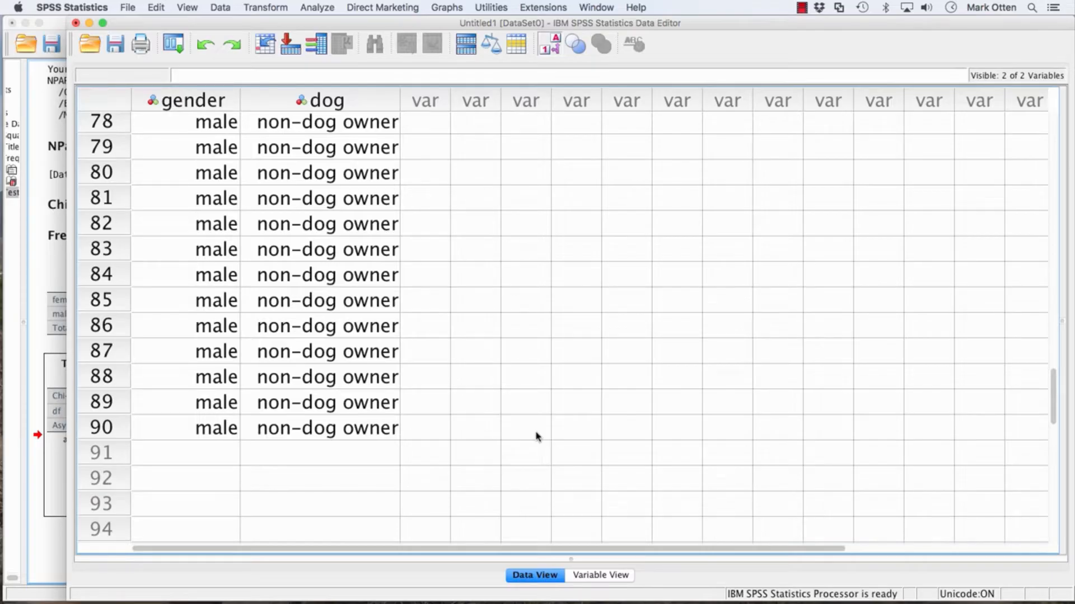
left_click(325, 8)
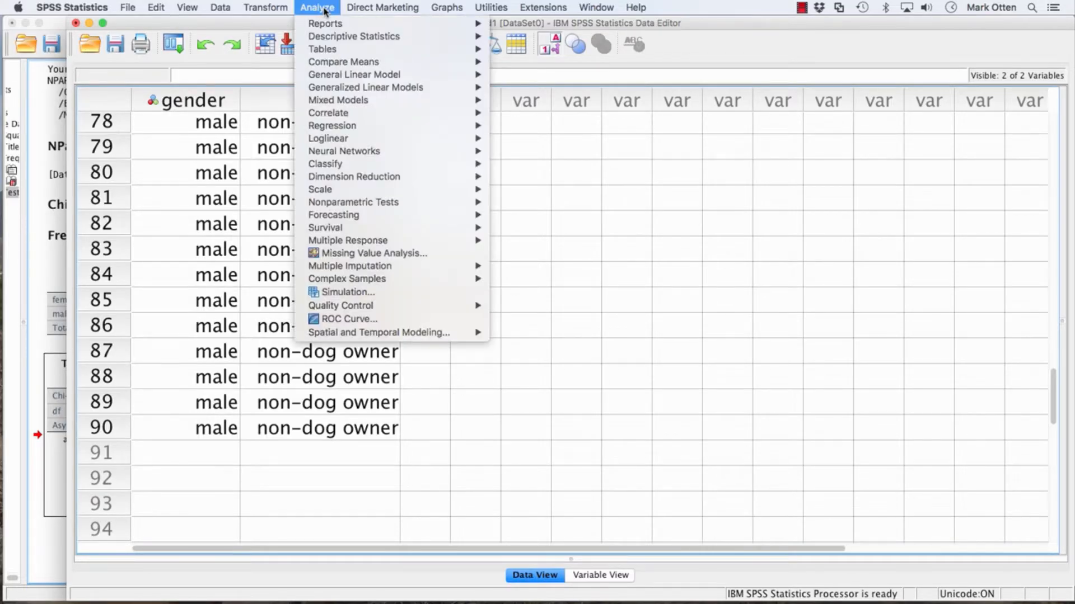
mouse_move(372, 38)
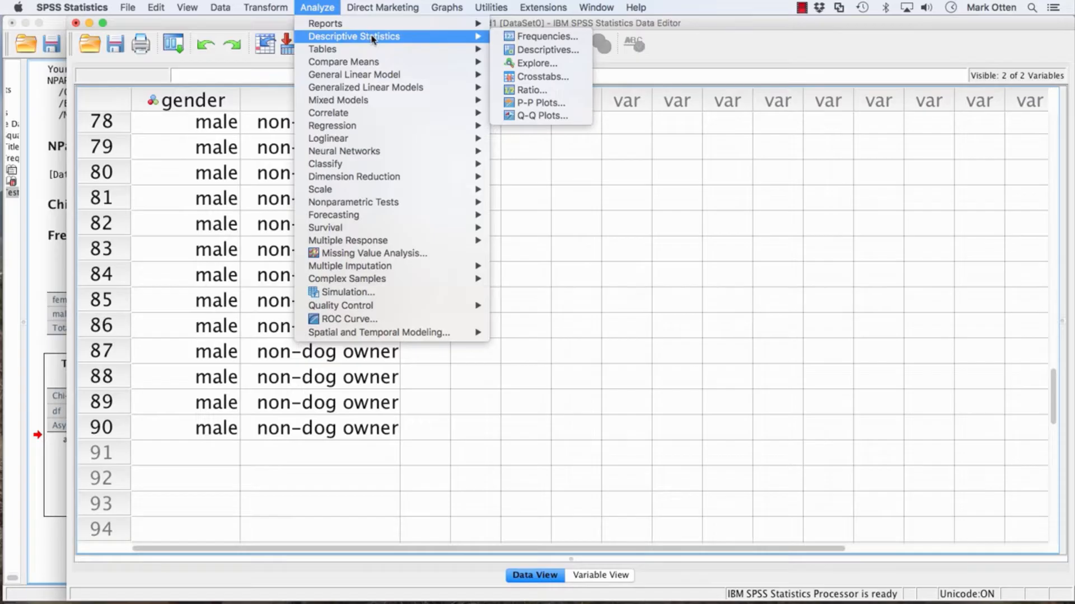
left_click(555, 78)
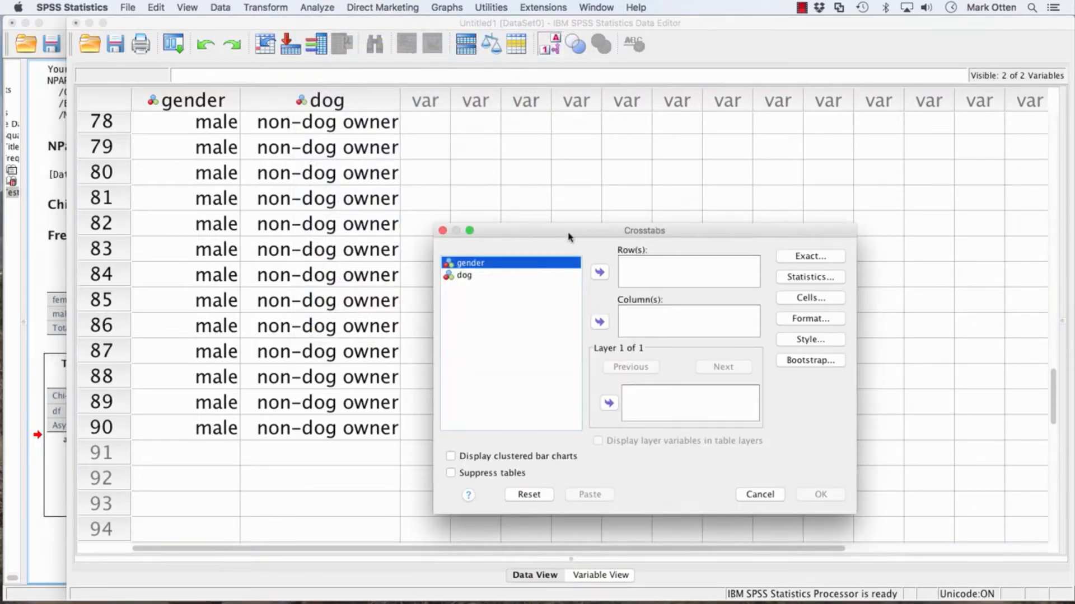
left_click(599, 272)
left_click(467, 267)
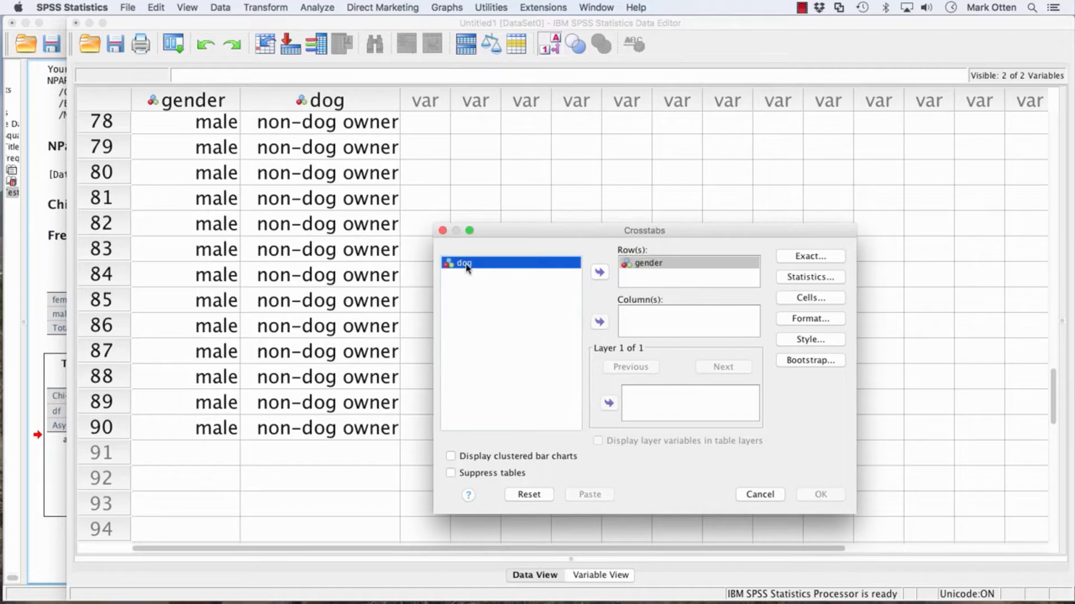
left_click(599, 322)
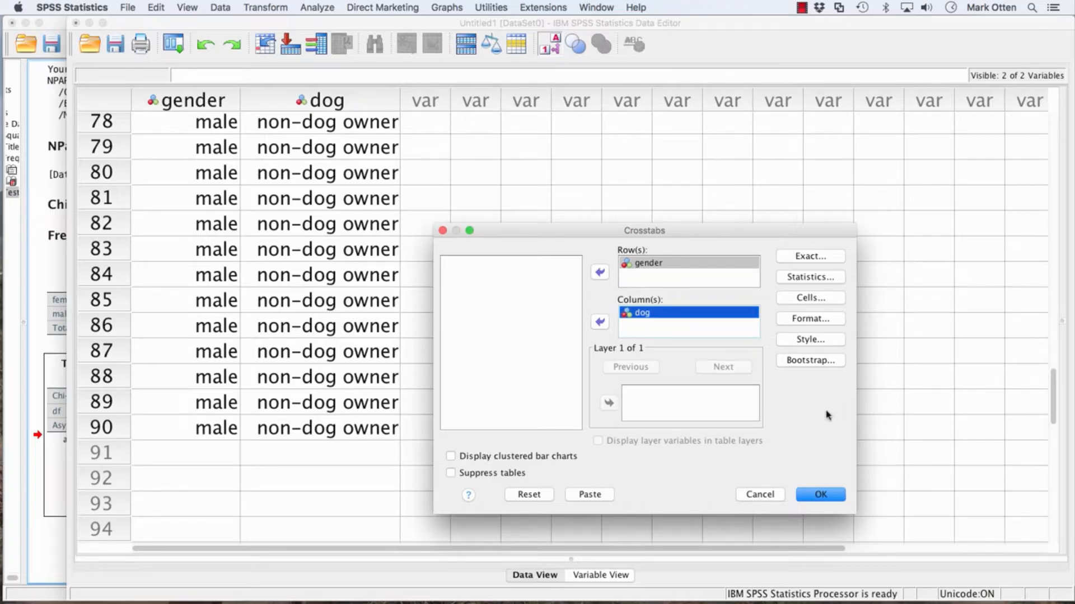
- Request the chi-square statistic for the gender by dog crosstab and run the analysis
left_click(818, 278)
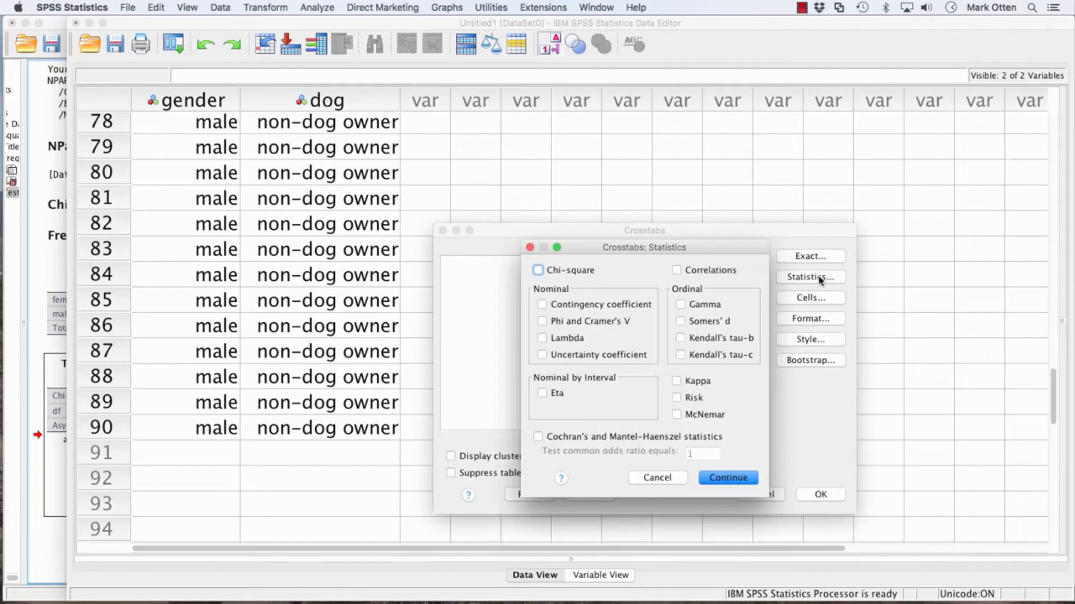
left_click(539, 272)
left_click(735, 475)
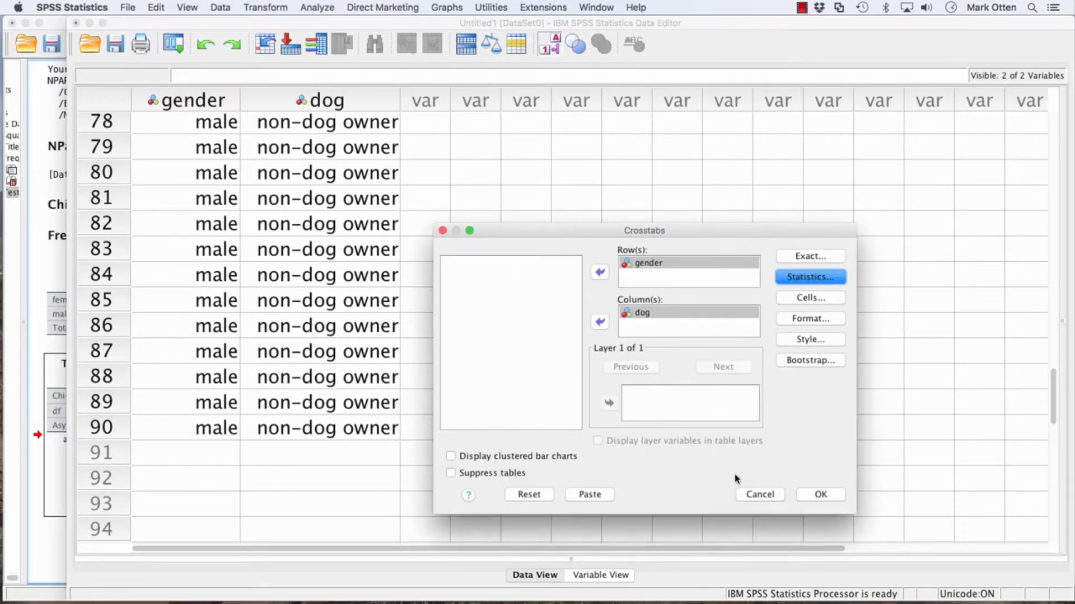
left_click(819, 496)
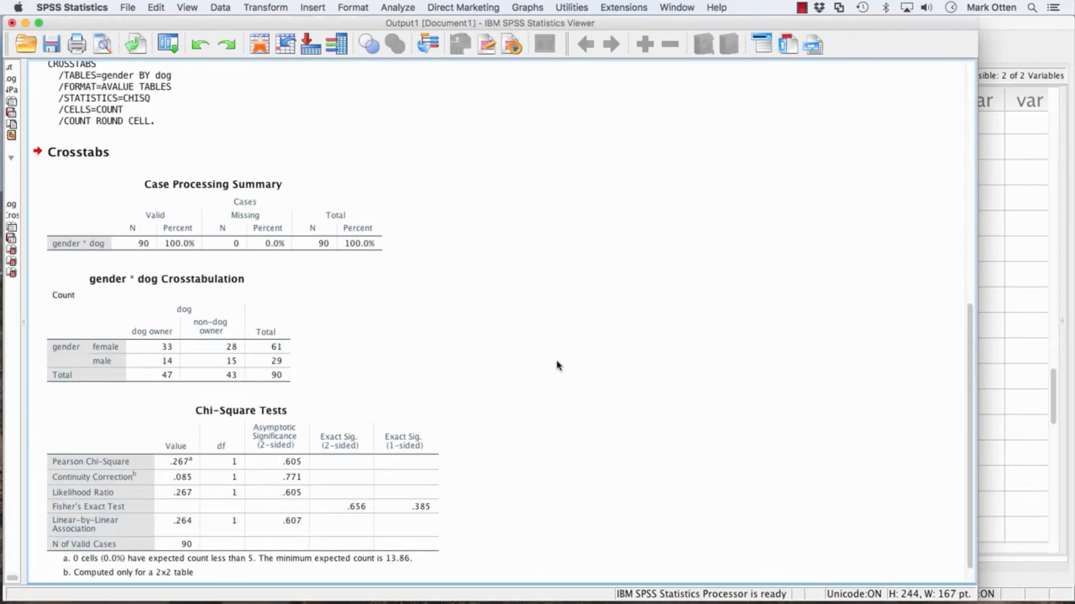
- Examine the gender by dog crosstabulation and the Chi-Square Tests table in the output
left_click(207, 370)
left_click(519, 379)
left_click(59, 351)
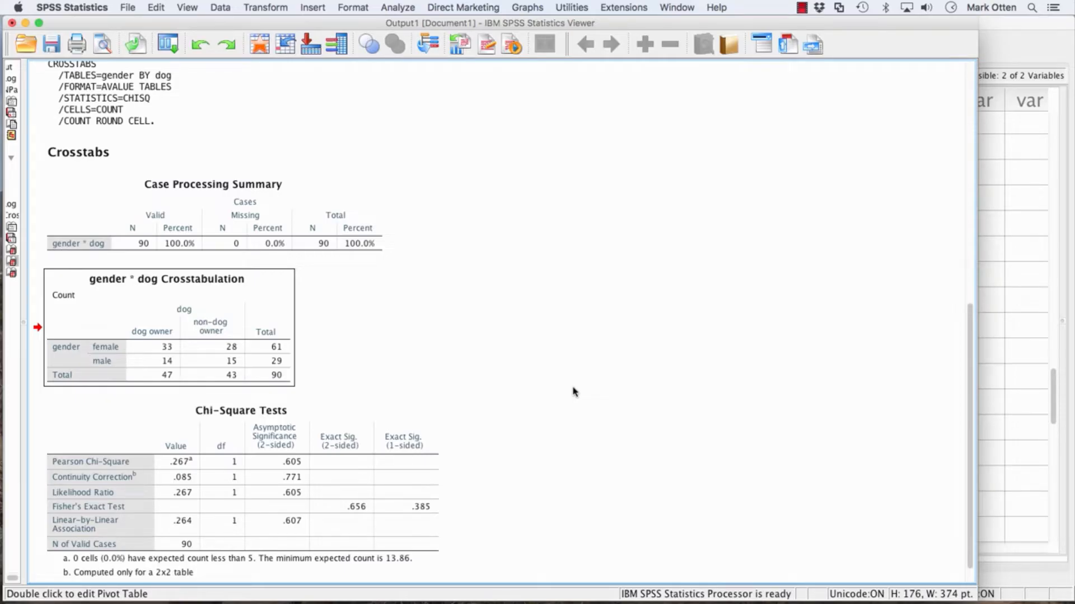
left_click(369, 480)
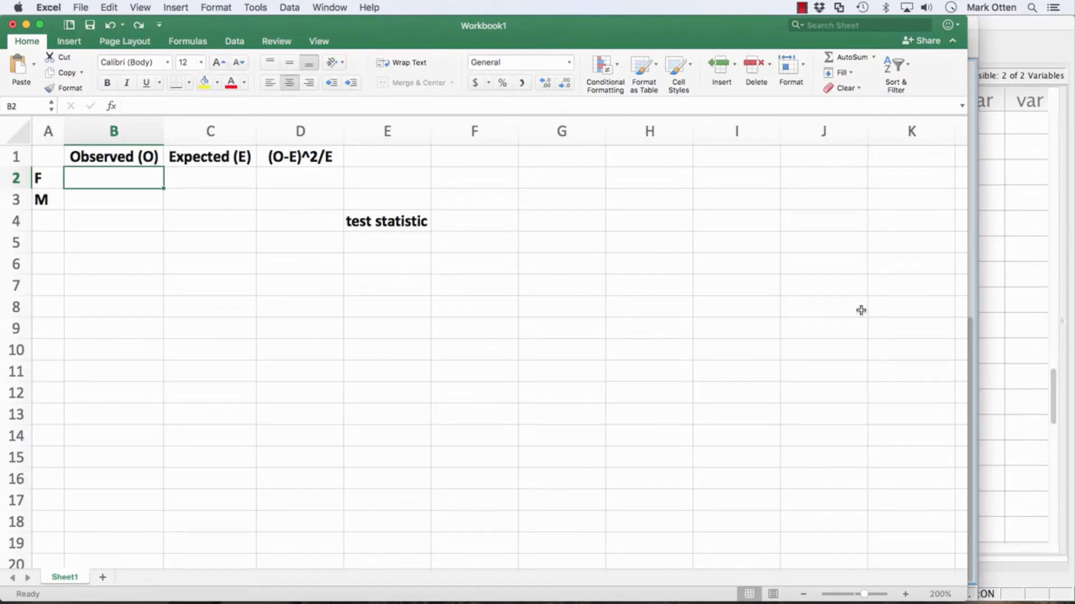
- In the Excel workbook, enter the observed counts 61 for F in B2 and 29 for M in B3
type("61")
key("Return")
type("29")
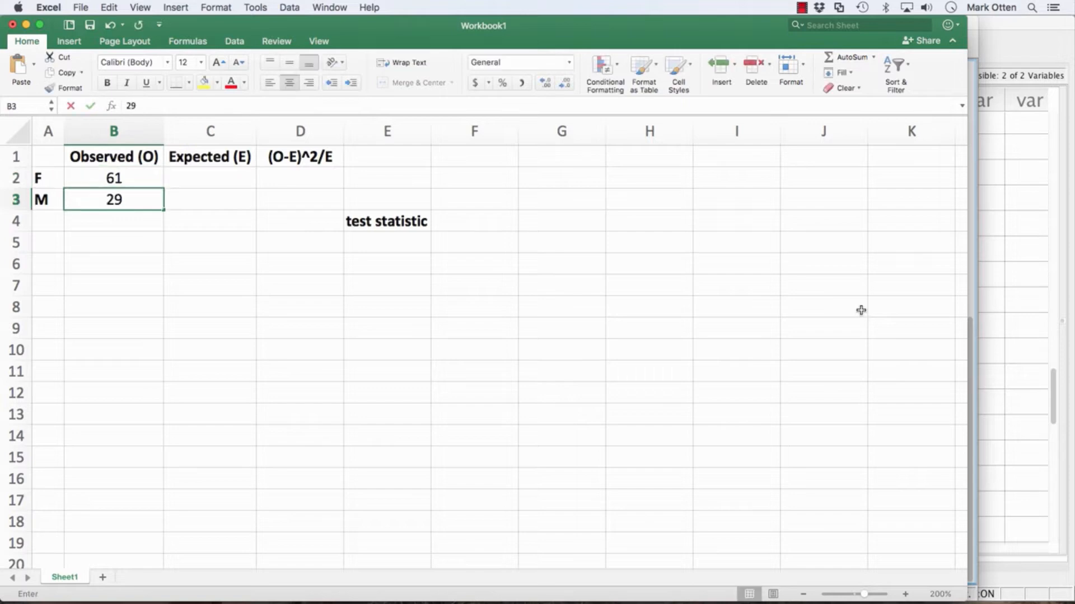
key("Return")
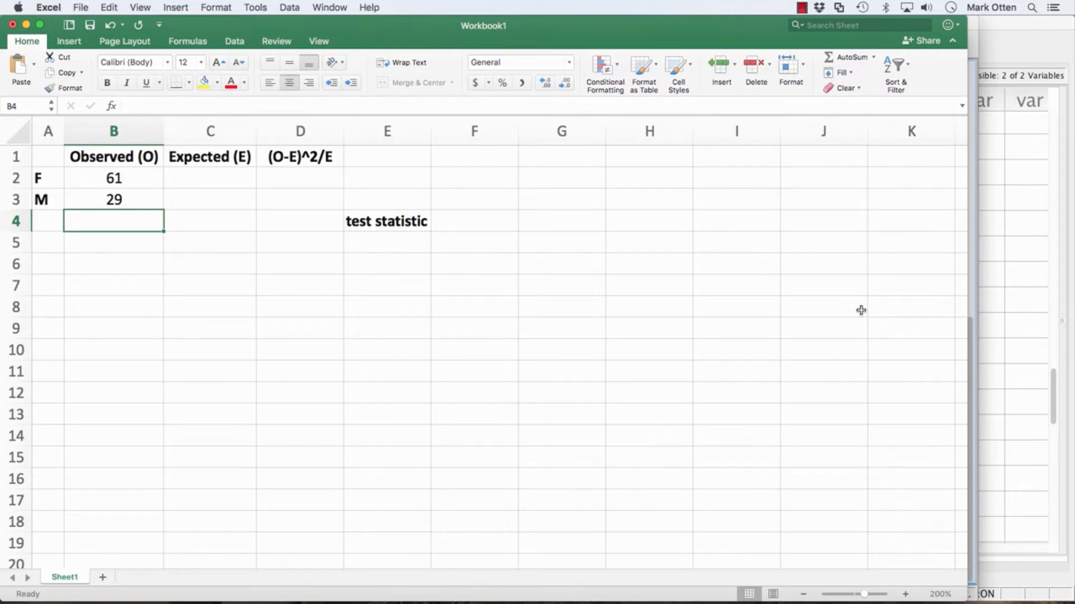
- Enter an expected count of 45 for both F and M in cells C2 and C3
key("Right")
key("Up")
key("Up")
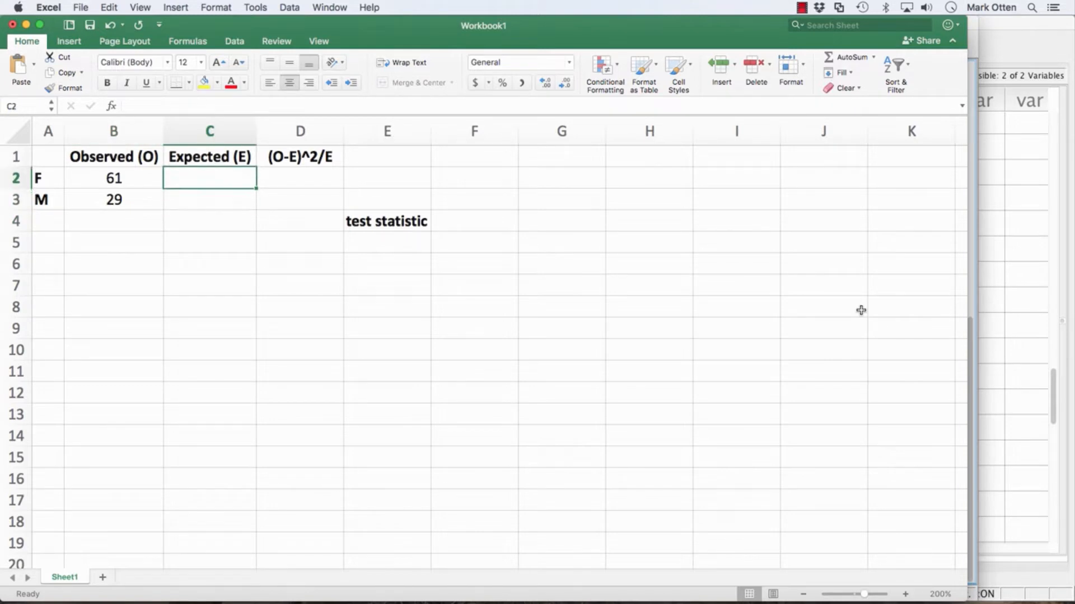
type("45")
key("Return")
type("45")
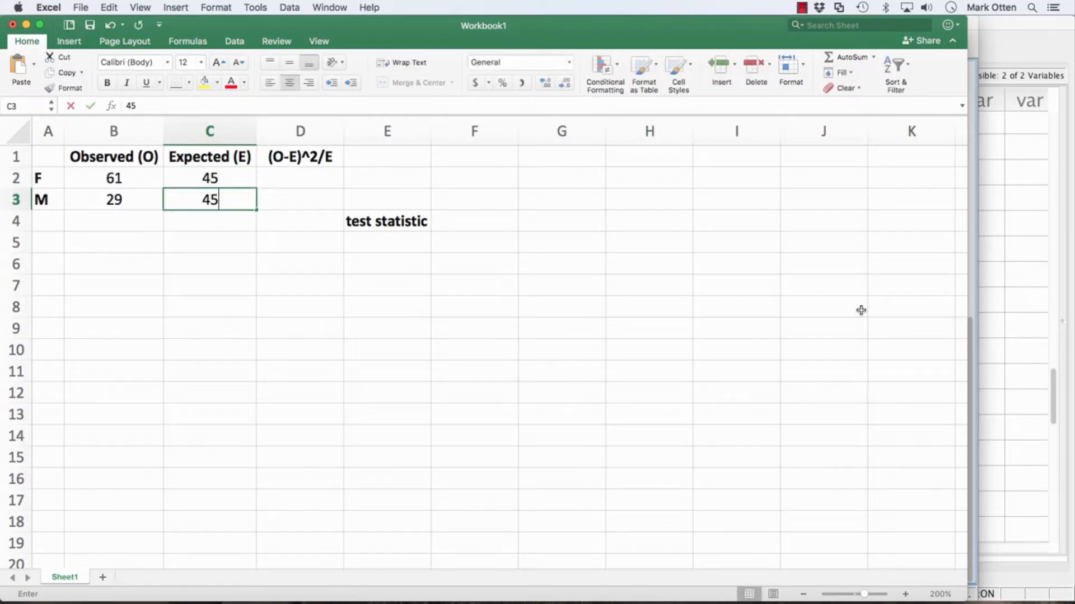
key("Return")
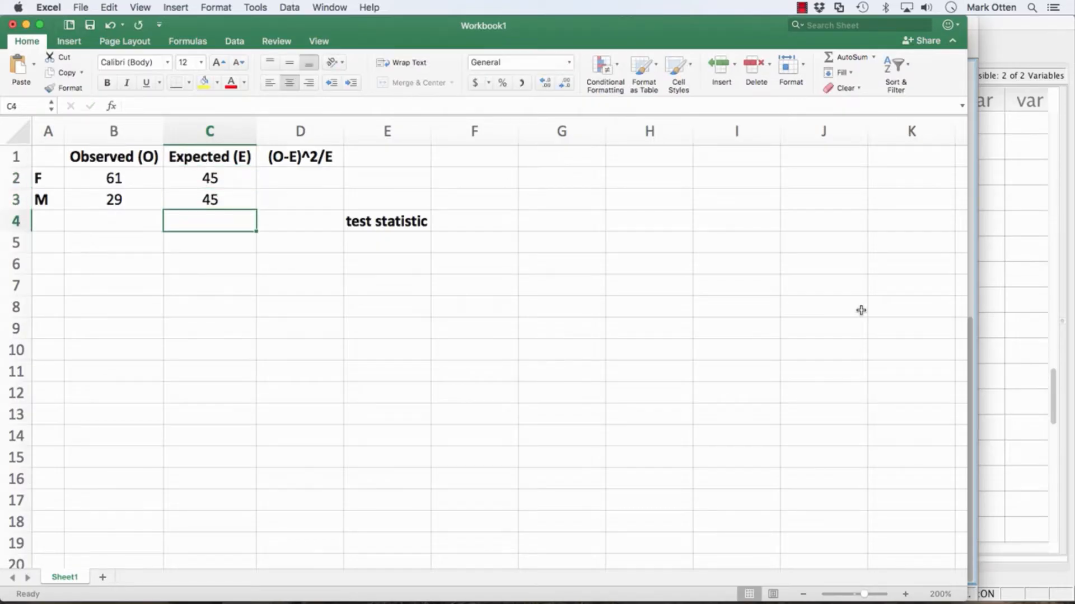
- Label row 4 as Tot in column A and make the label bold
key("Left")
key("Left")
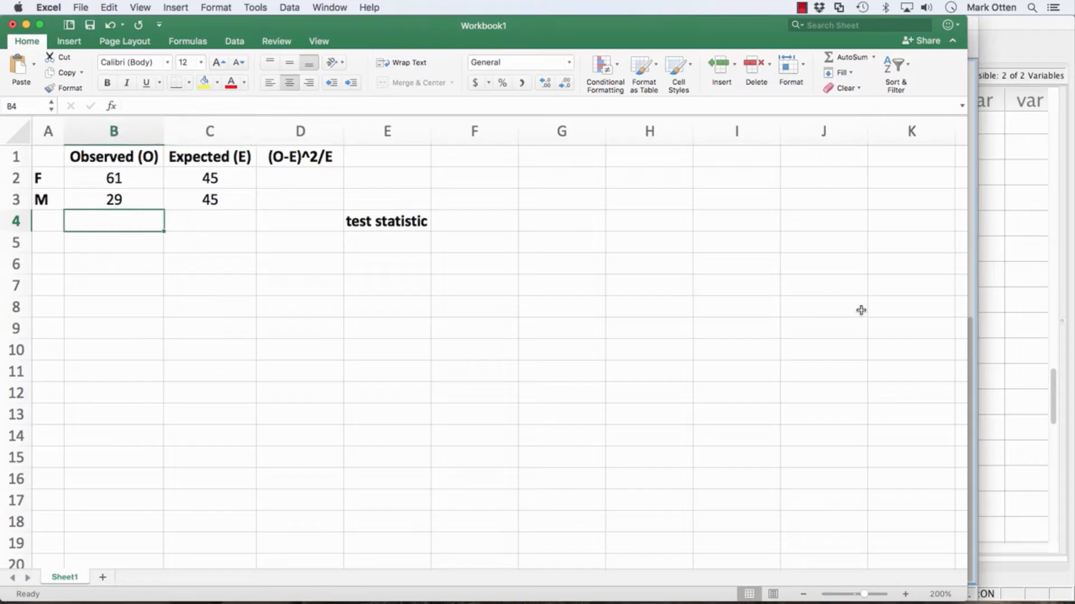
type("Tot")
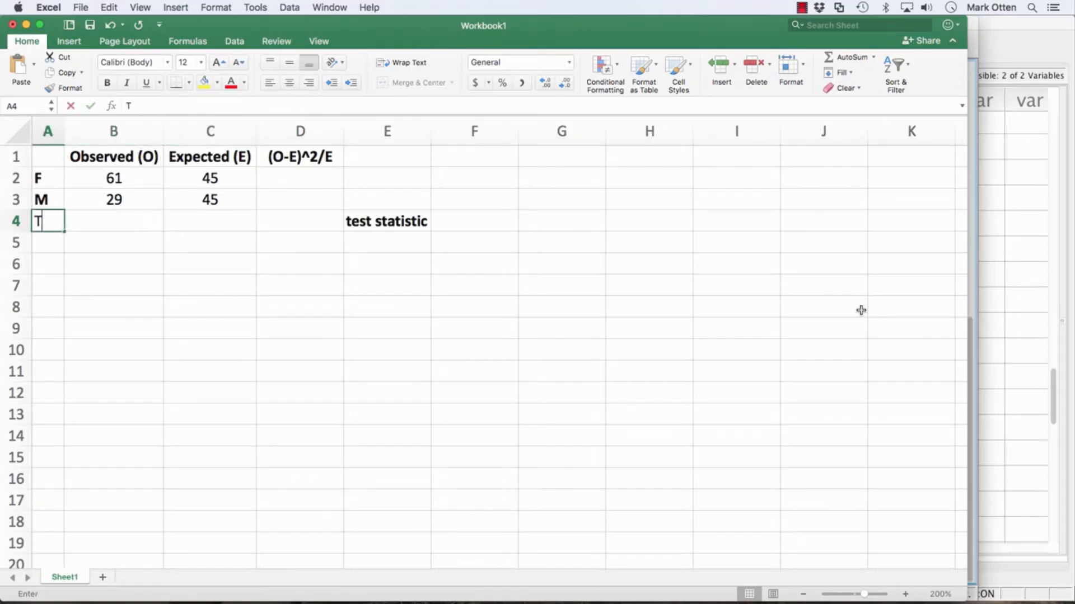
key("Return")
key("Up")
key("super+b")
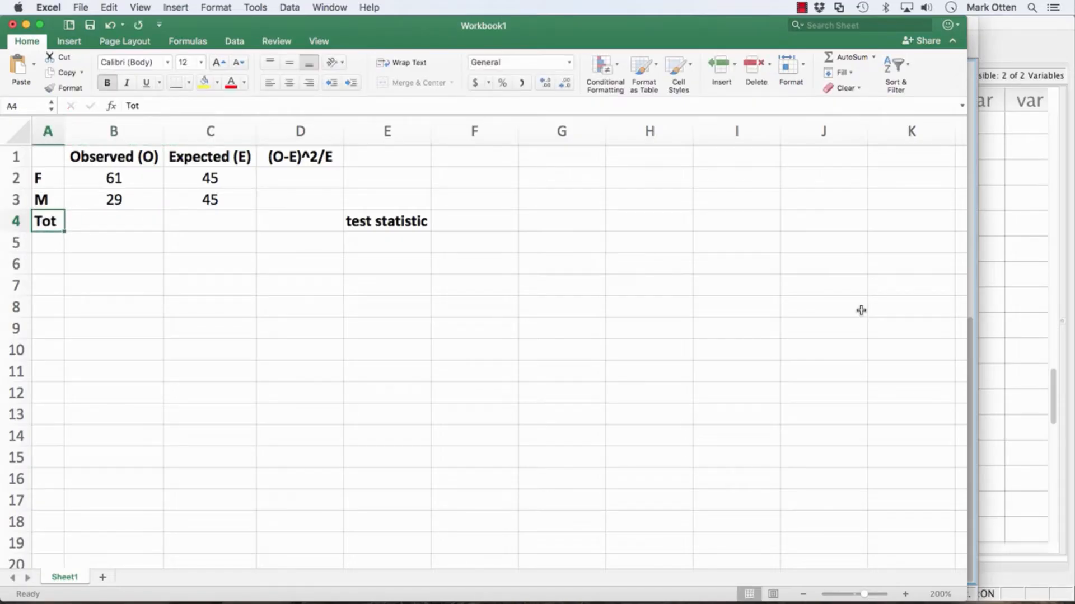
- Enter 90 as the total of both the observed and the expected counts in row 4
key("Right")
type("90")
key("Return")
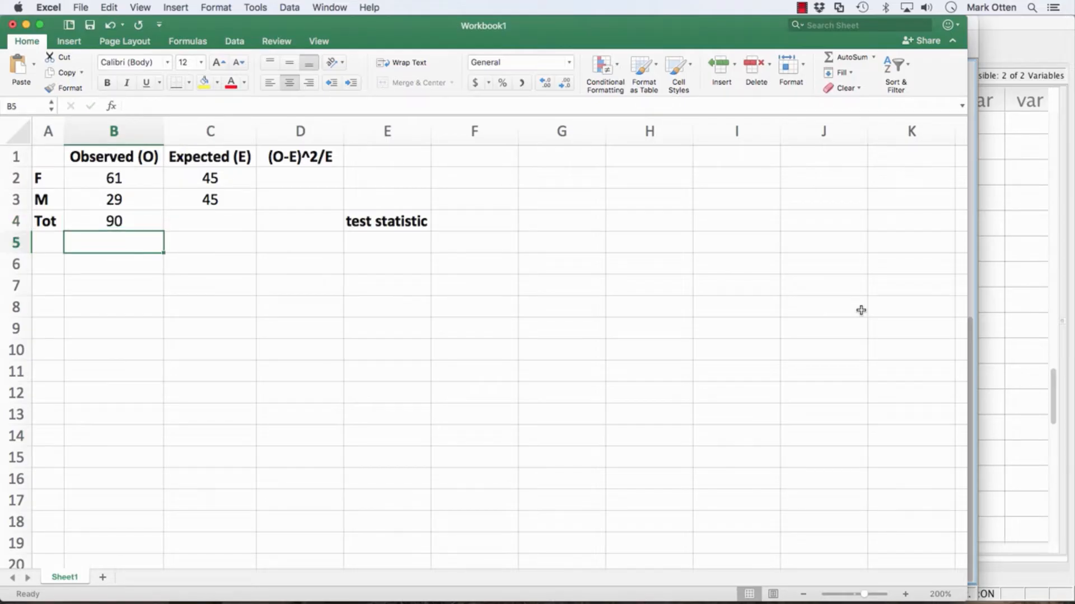
key("Right")
key("Up")
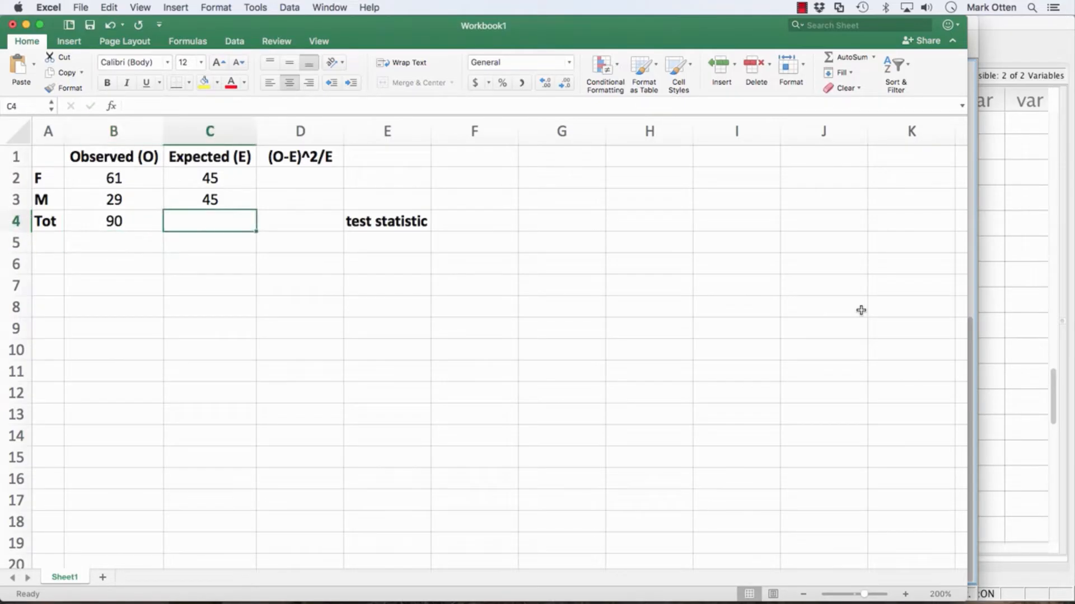
type("90")
key("Return")
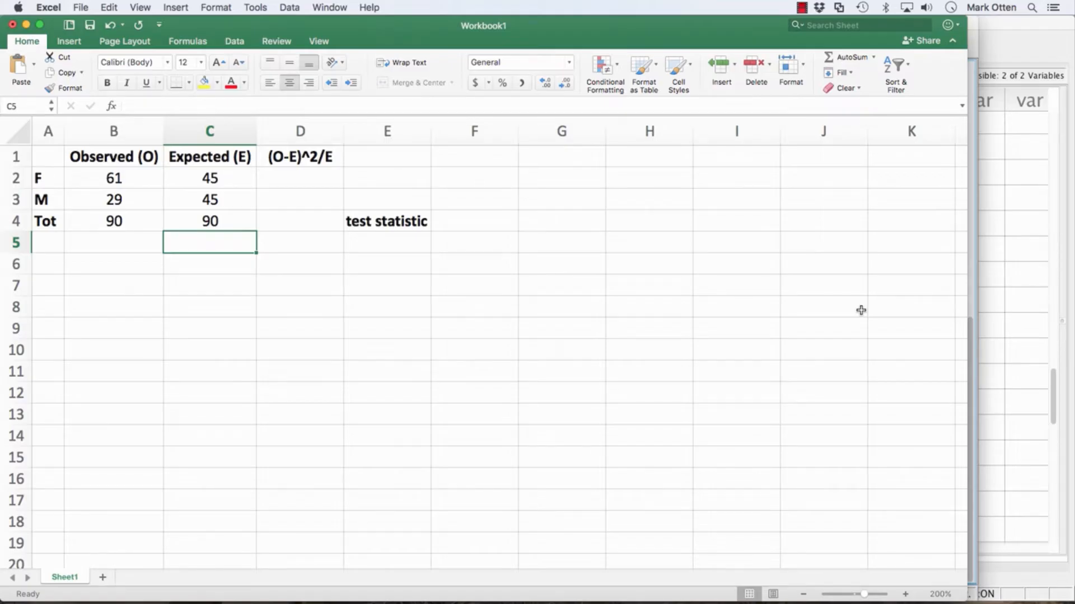
- Replace the expected count for F in C2 with the formula =90/2
key("Up")
key("Up")
key("Up")
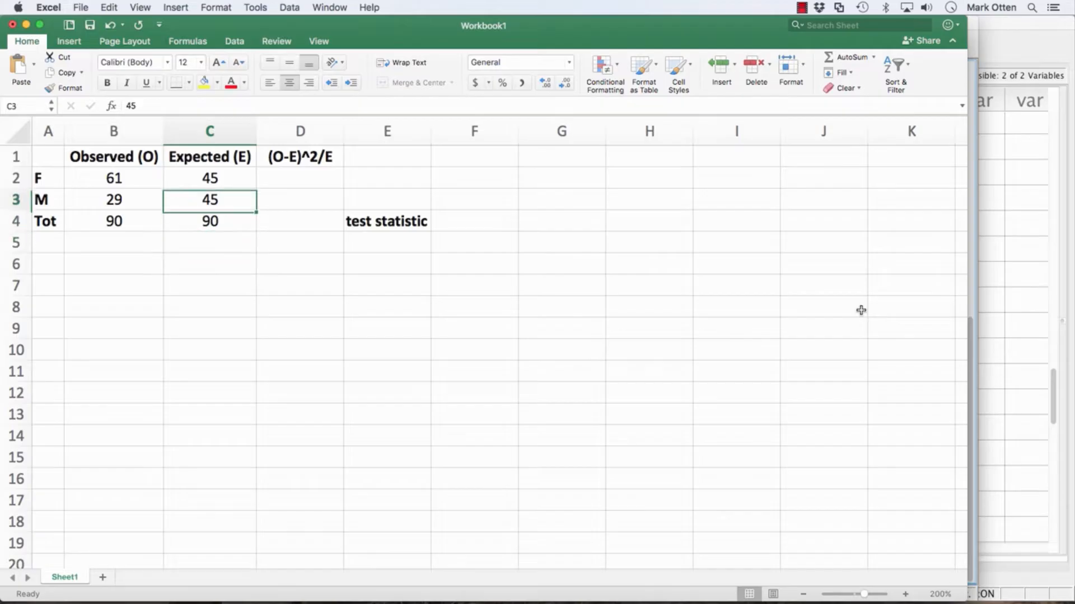
type("=90/2")
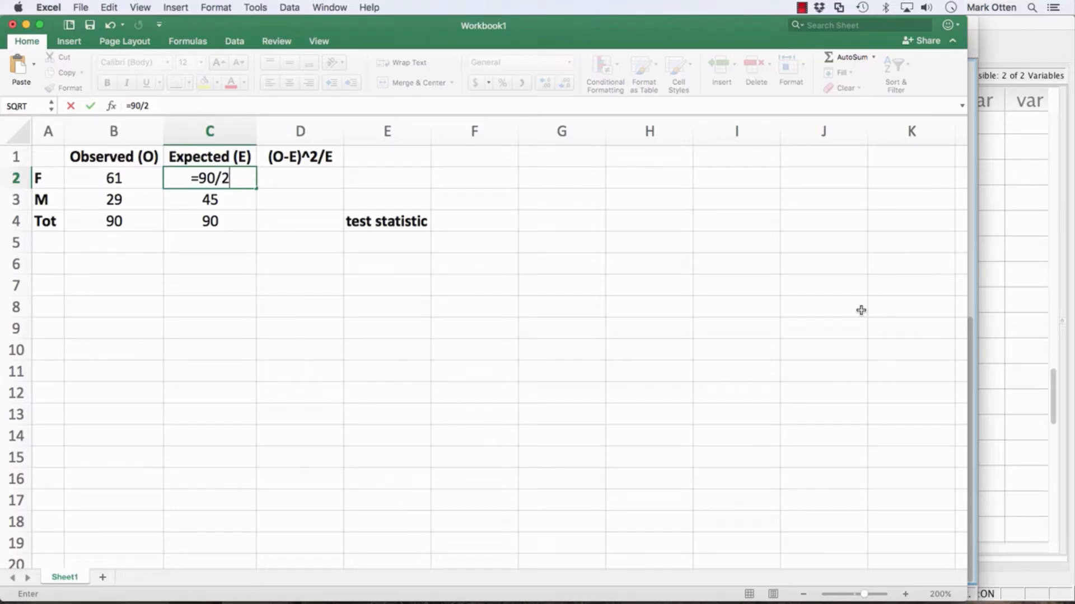
key("Return")
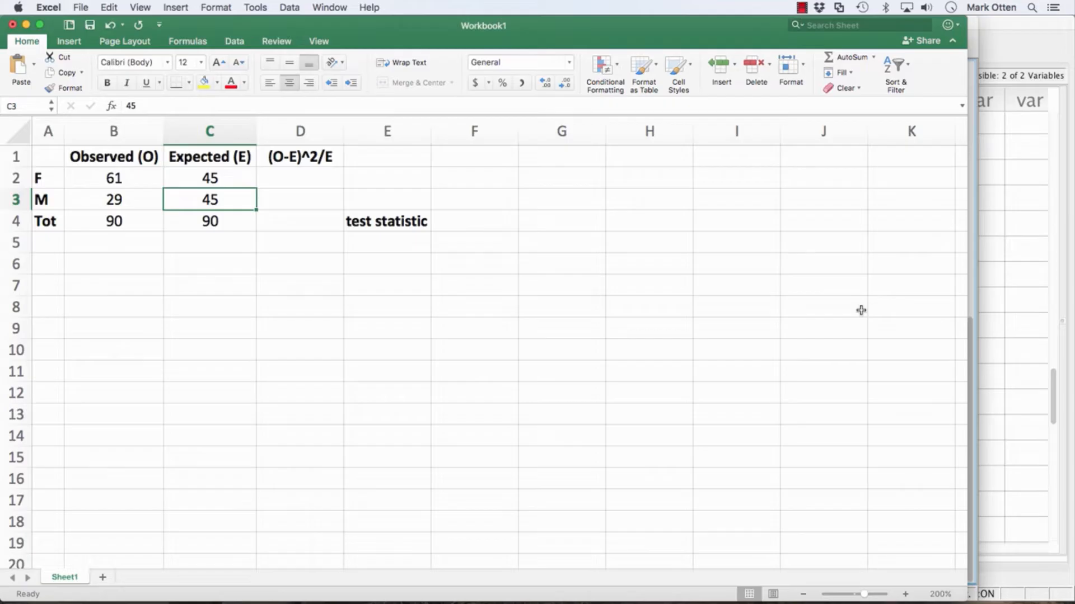
- Calculate the (O-E)^2/E value for F in D2 with the formula =(61-45)^2/45
key("Right")
key("Up")
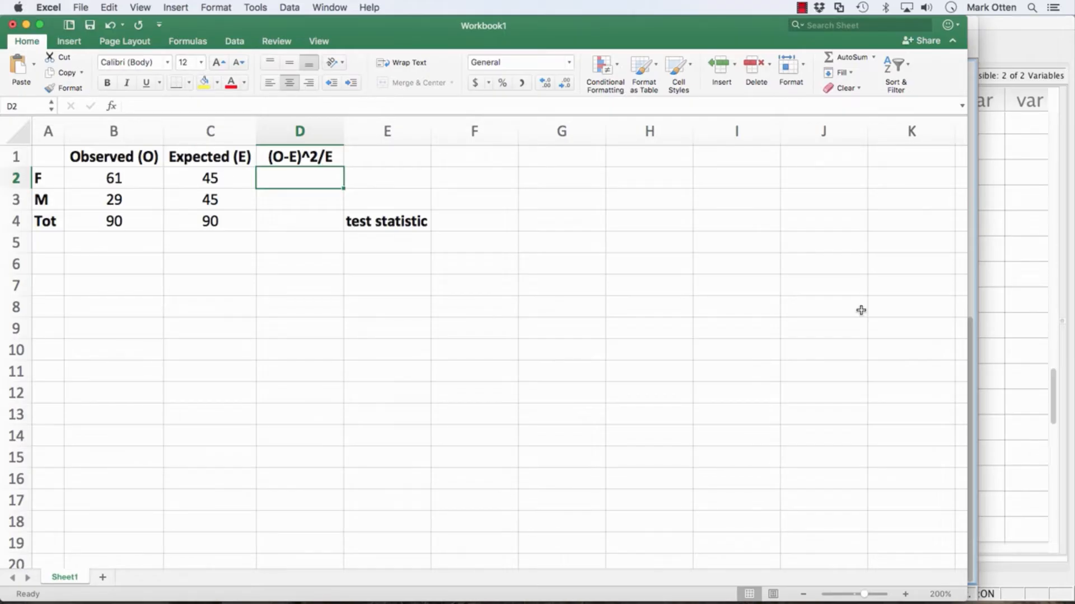
type("=(")
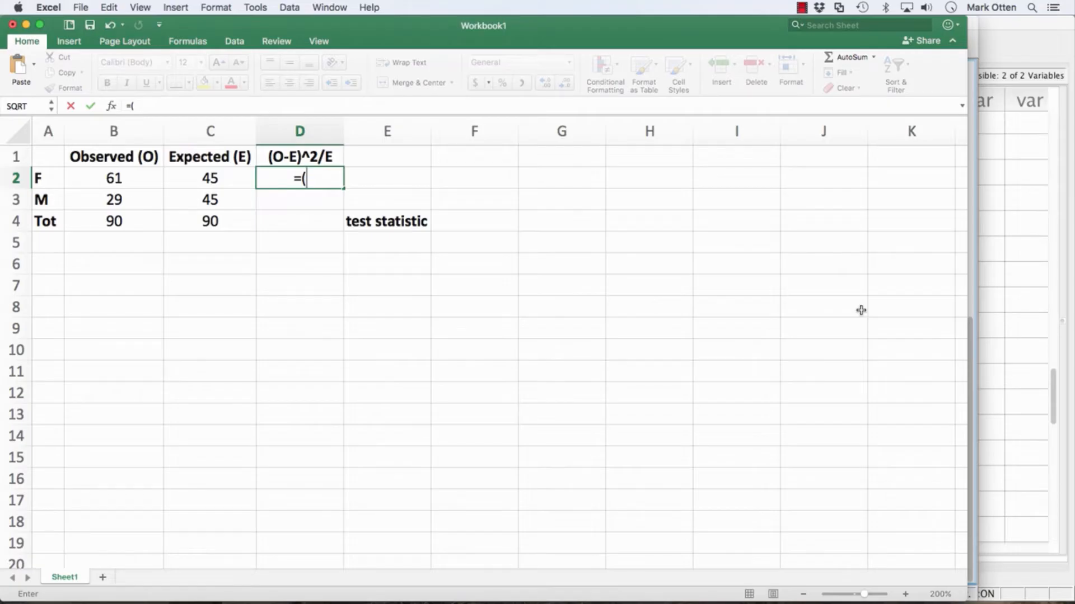
key("BackSpace")
type(")")
key("BackSpace")
type("(61-45")
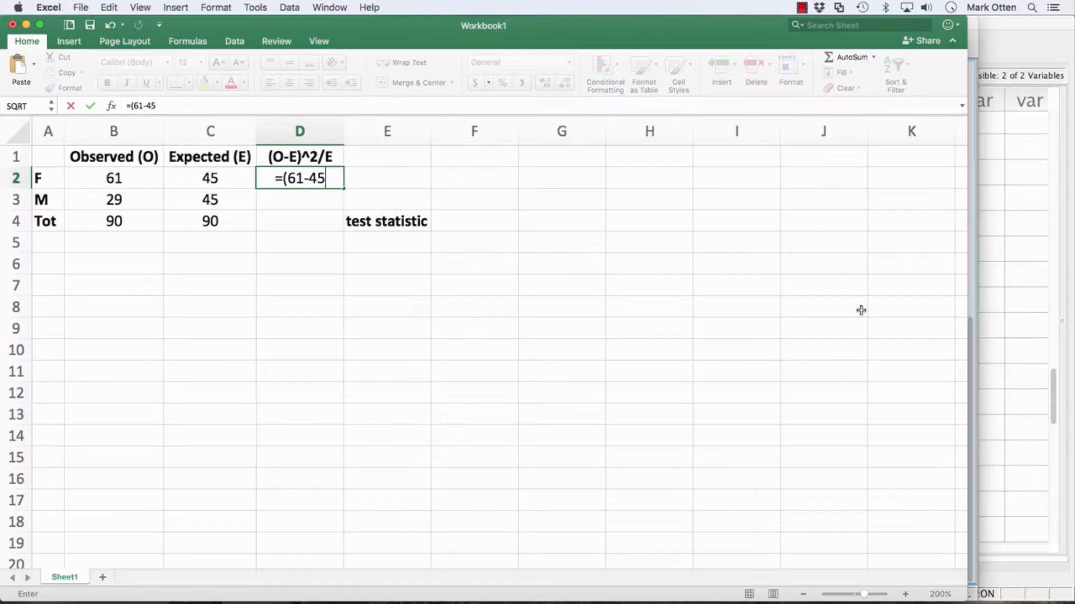
type(")^2")
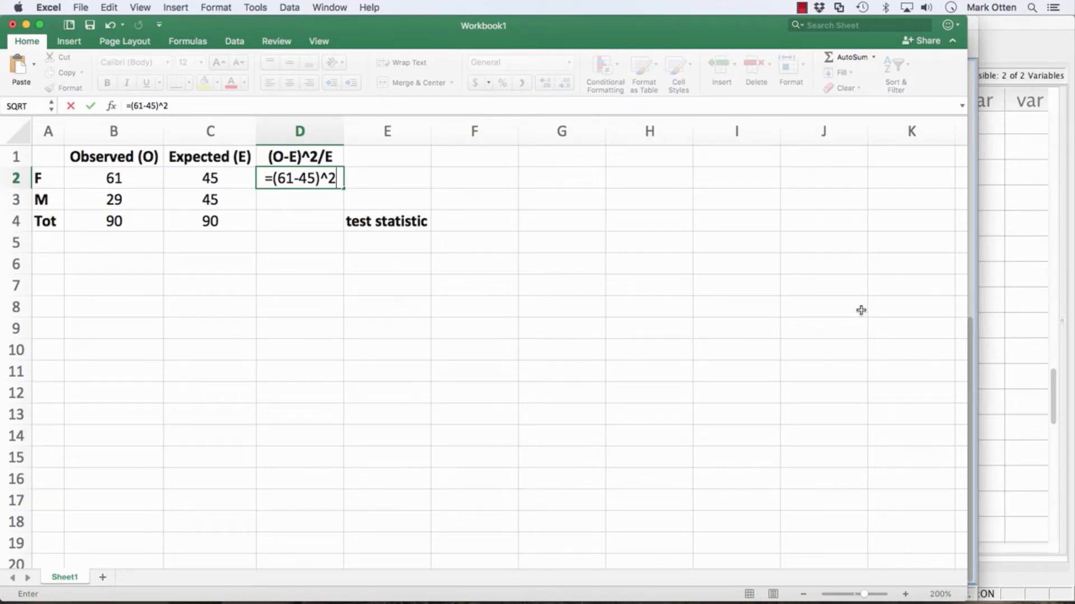
type("/")
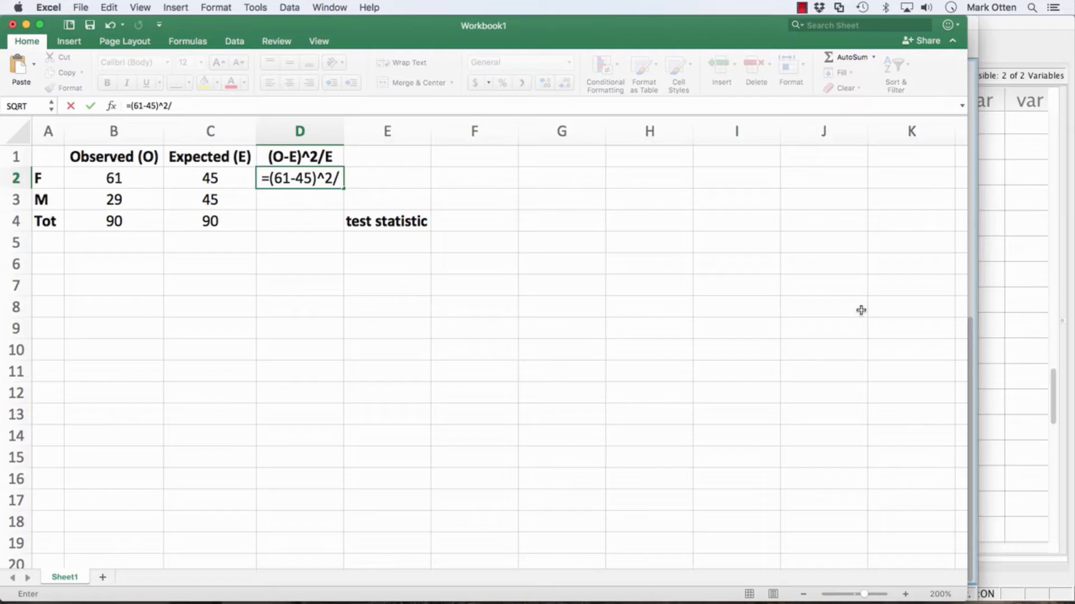
type("45")
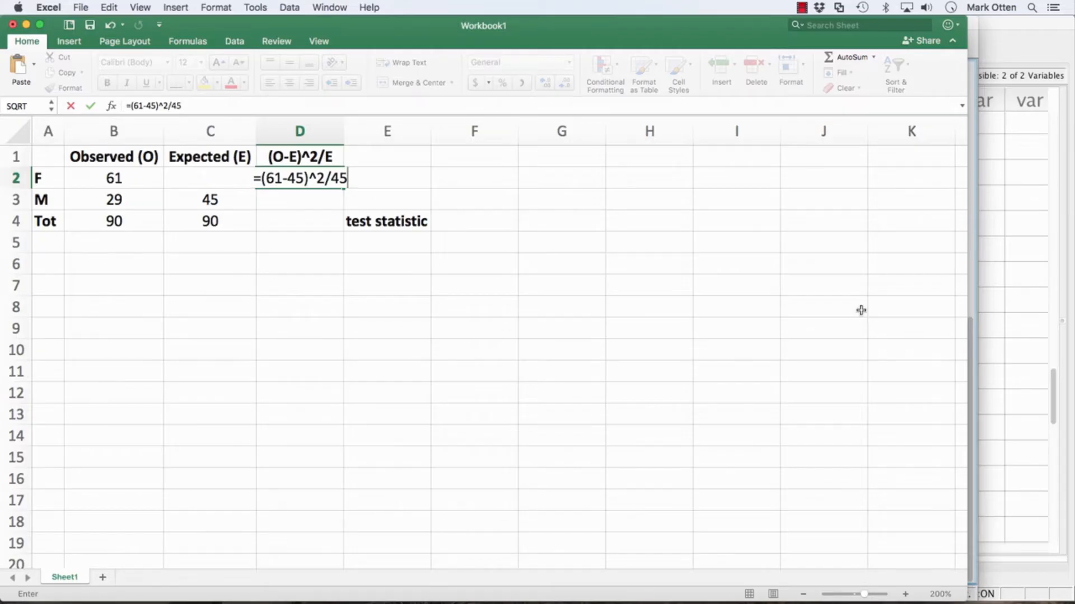
key("Return")
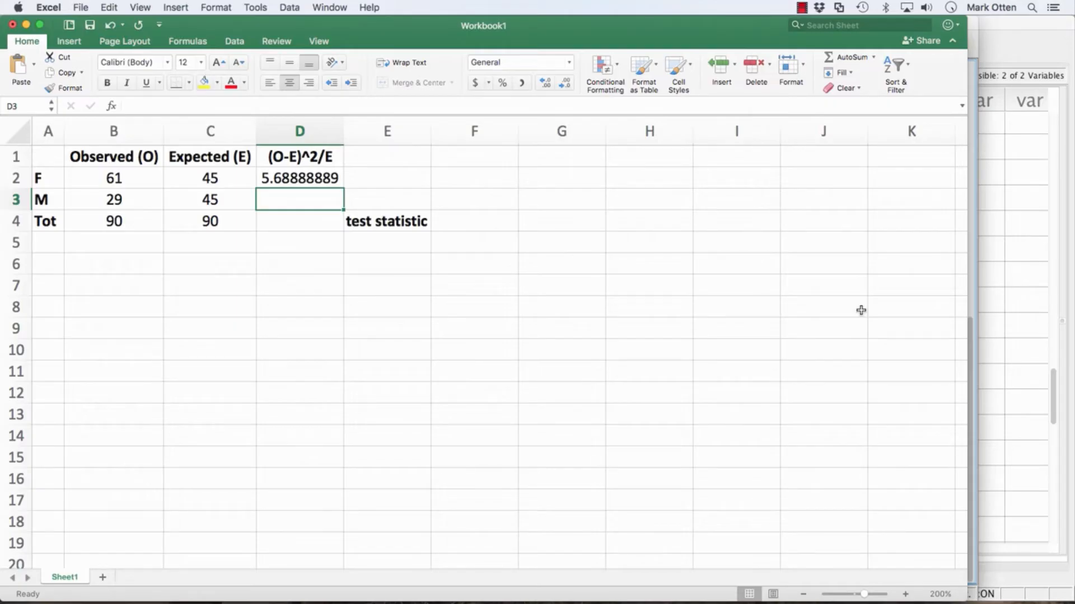
- Calculate the (O-E)^2/E value for M in D3 with the formula =(29-45)^2/45
type("=(")
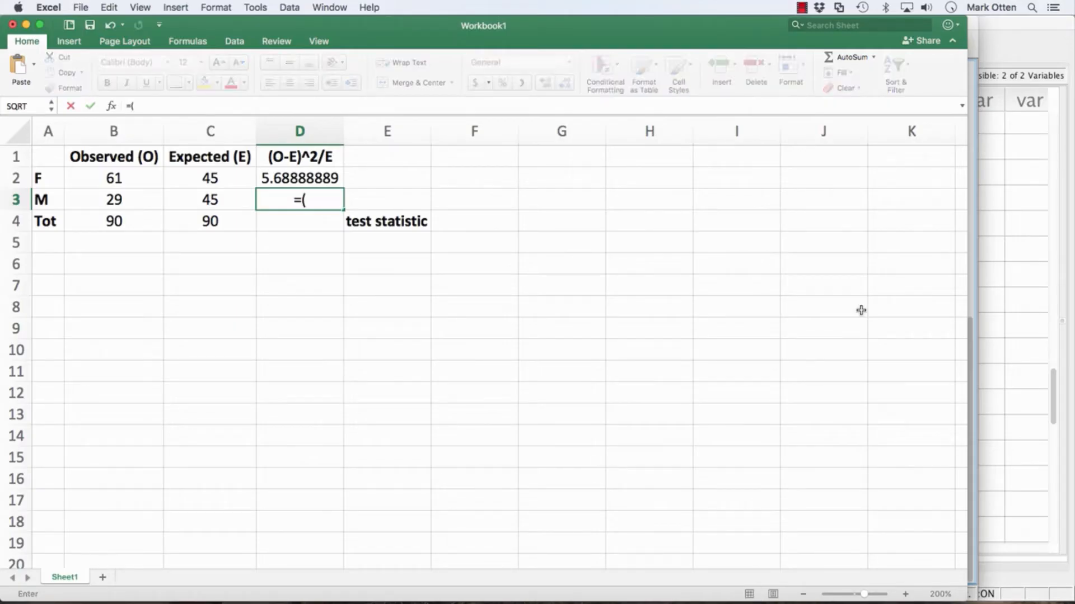
type("29-45)")
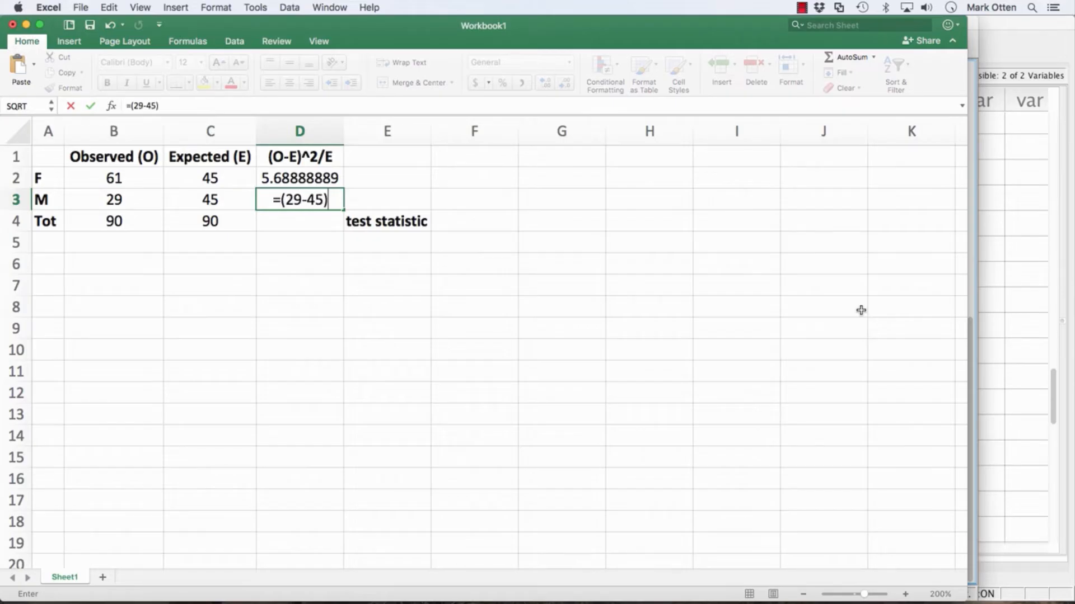
type("^")
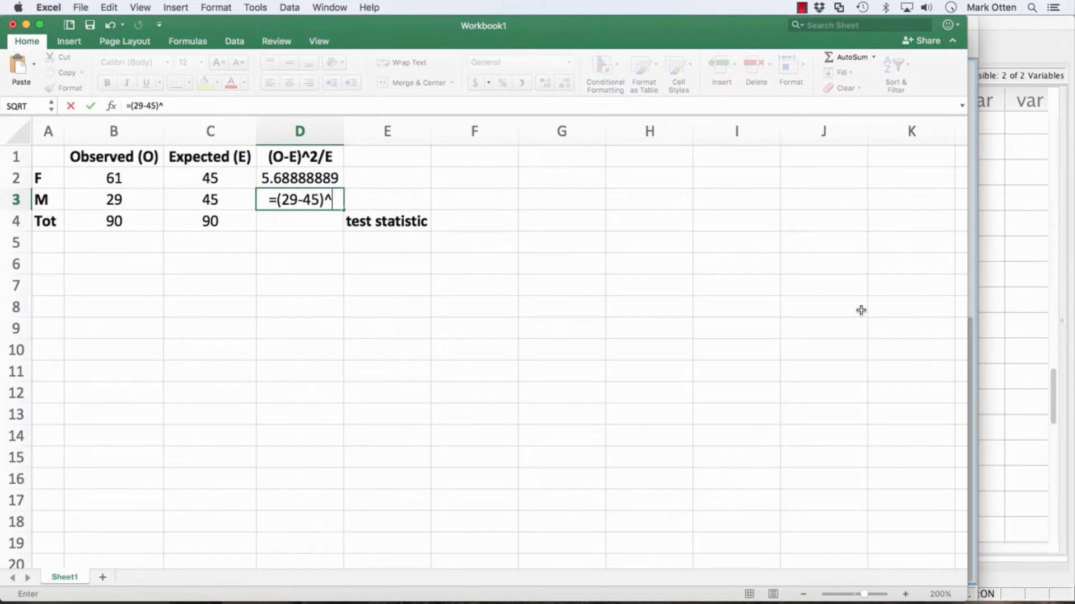
type("2/45")
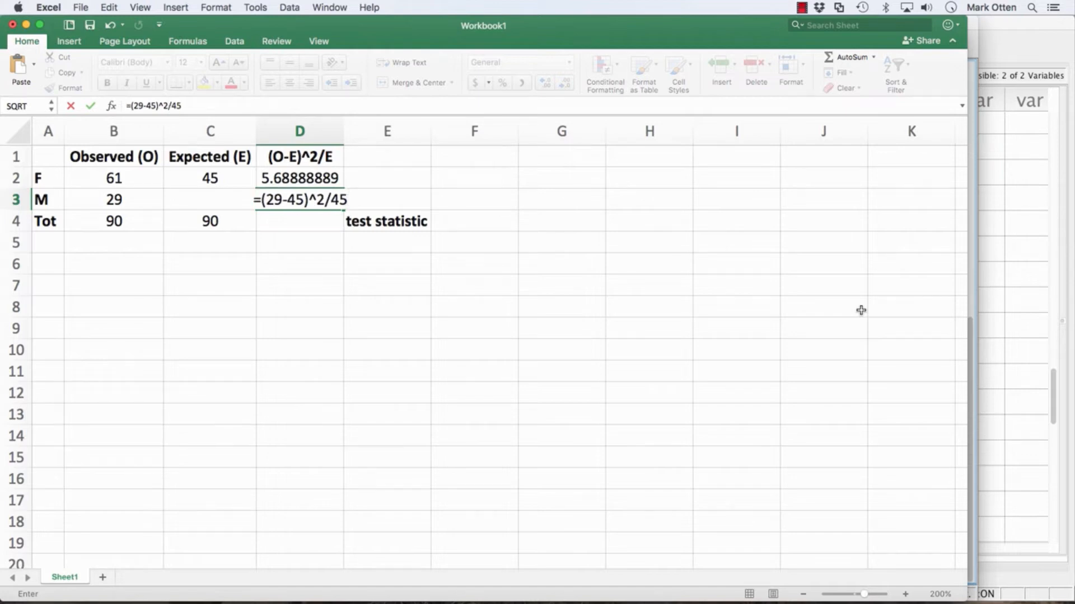
key("Return")
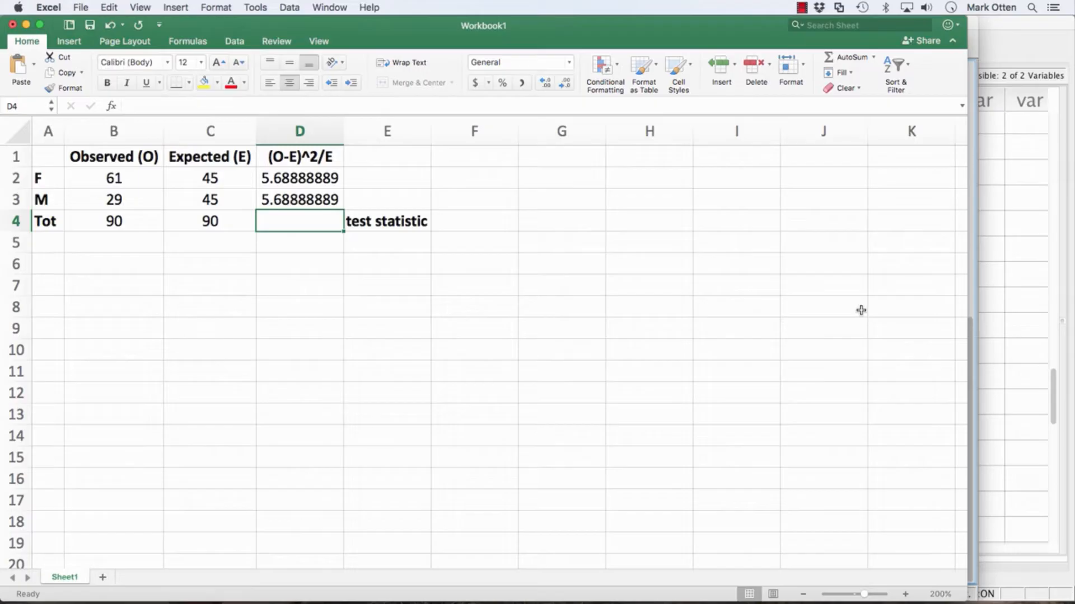
- Compute the test statistic in D4 with the formula =sum(D2:D3)
type("=su")
type("m(")
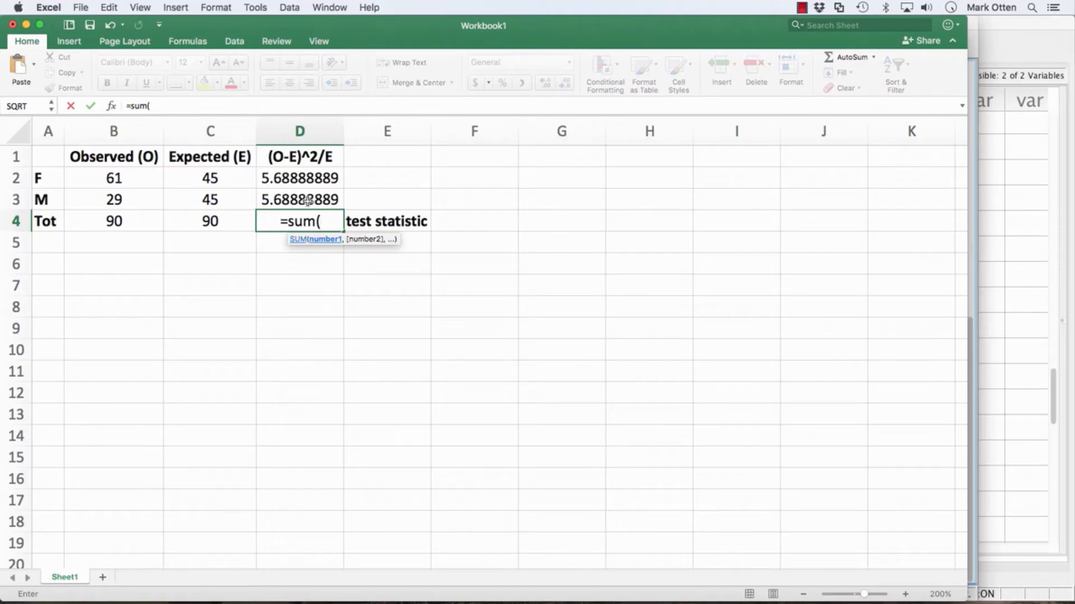
left_click_drag(303, 199, 309, 180)
type(")")
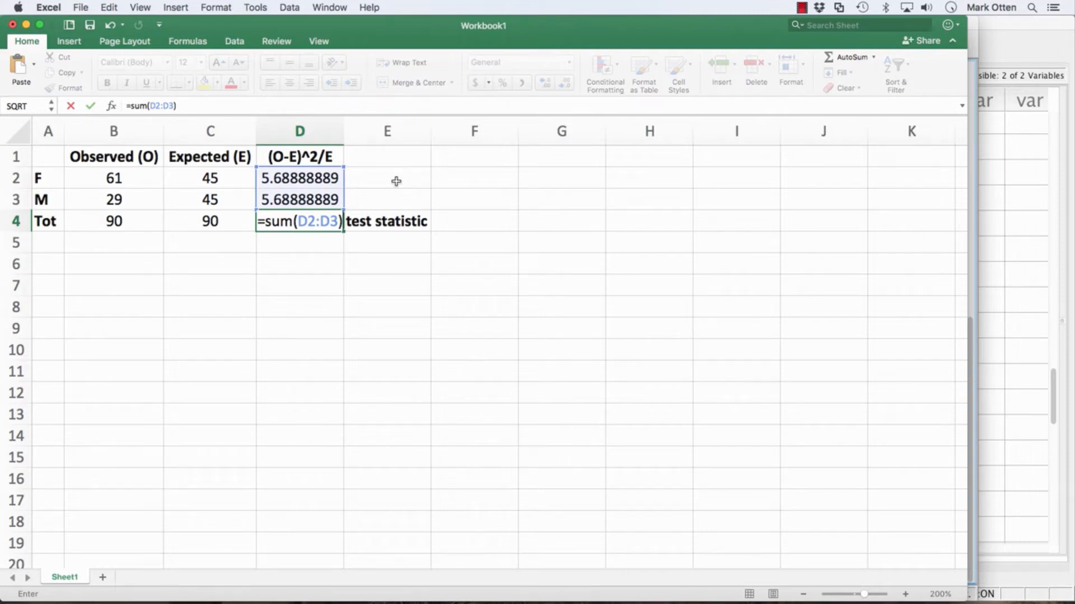
key("Return")
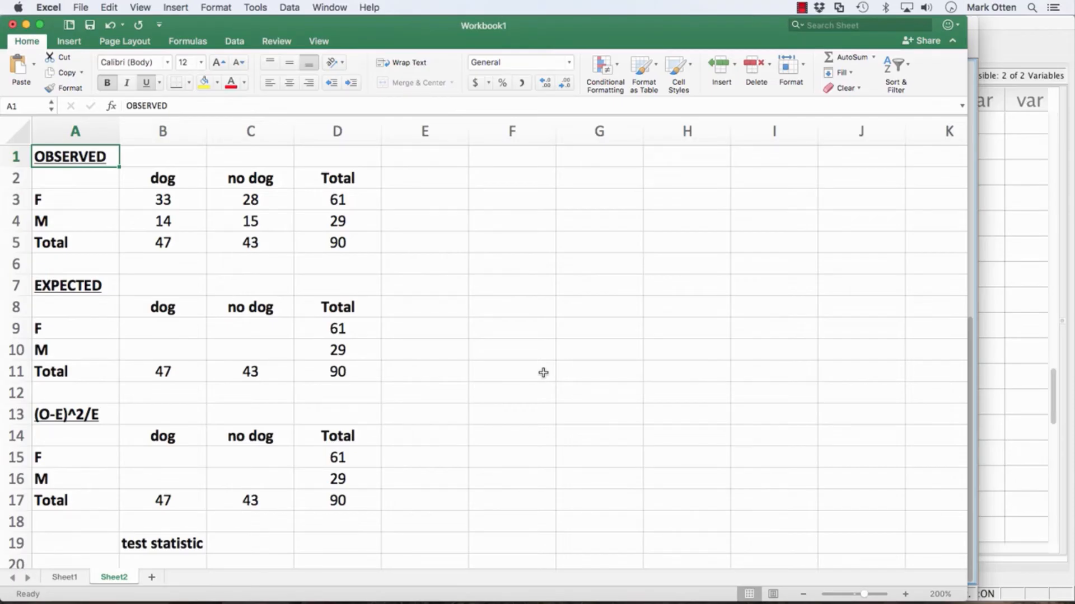
- Calculate the expected count for F with a dog in B9 of Sheet2 with the formula =(61)*(47)/90
left_click(172, 334)
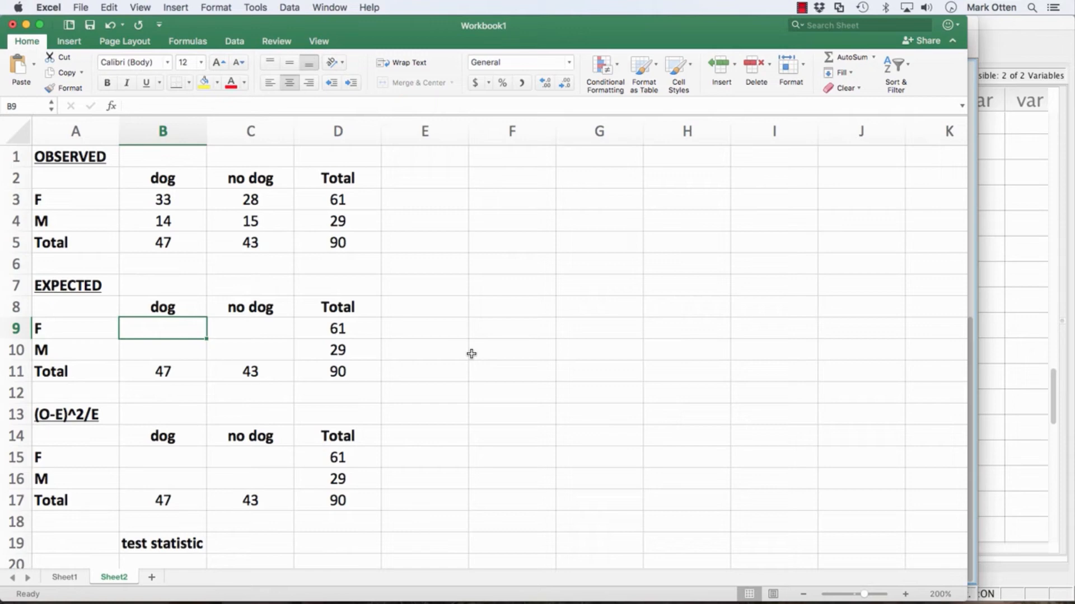
type("=")
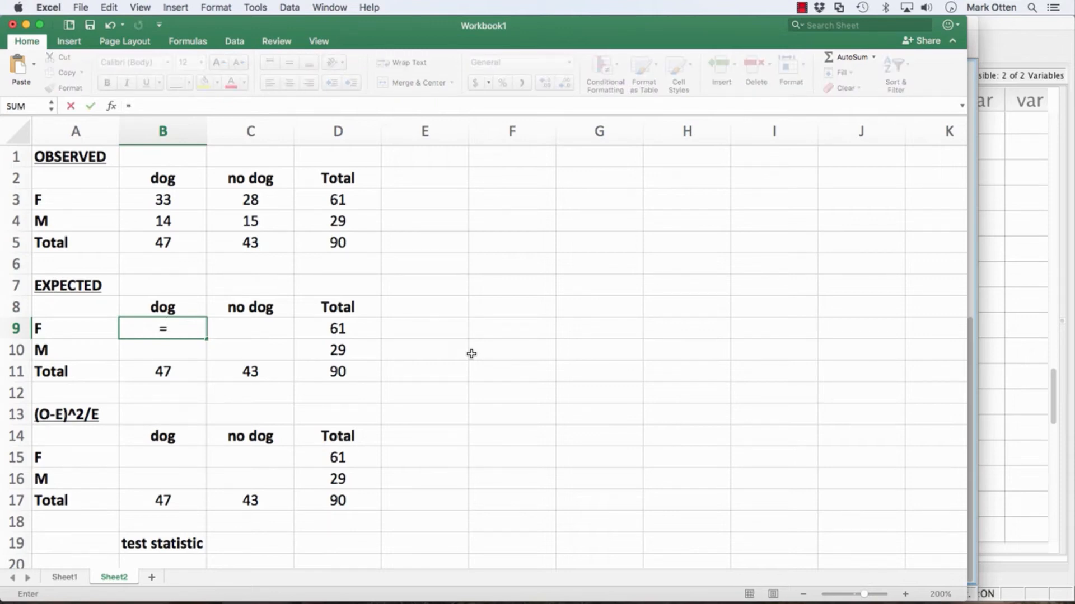
type("(61)*(47)")
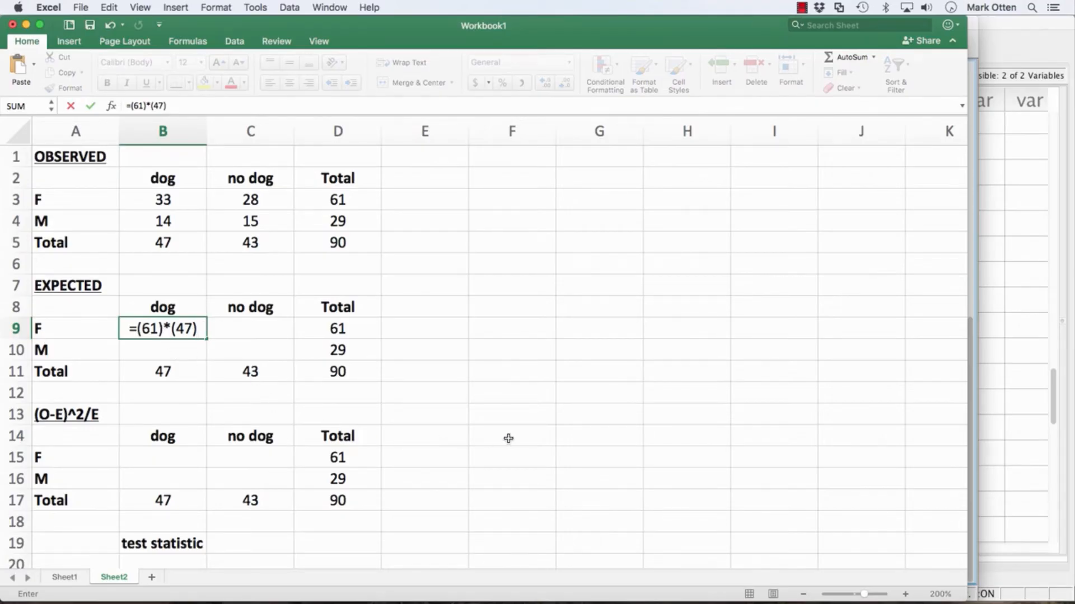
type("/")
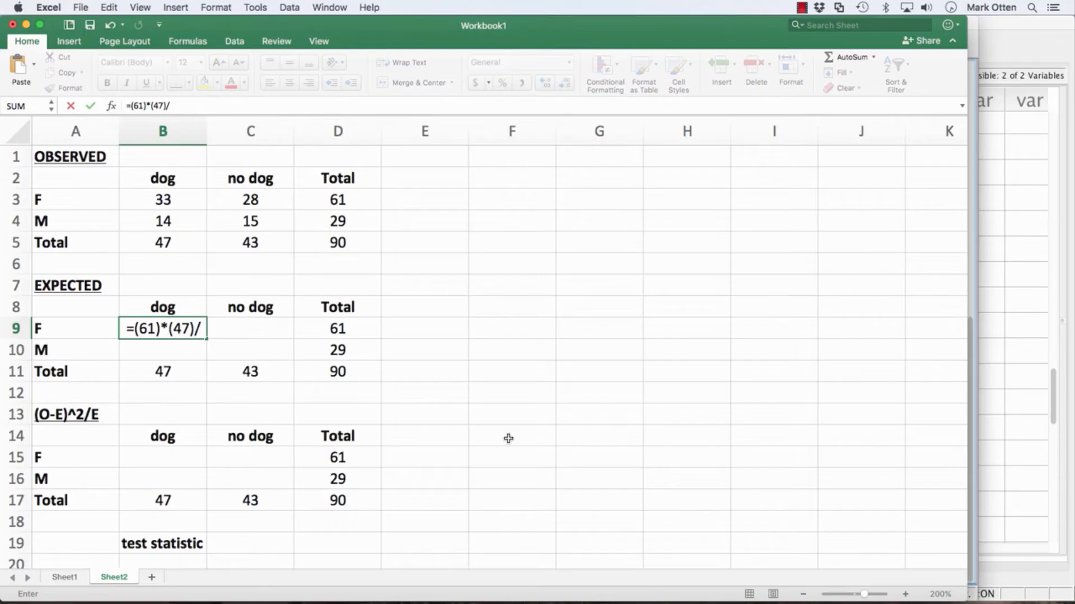
type("90")
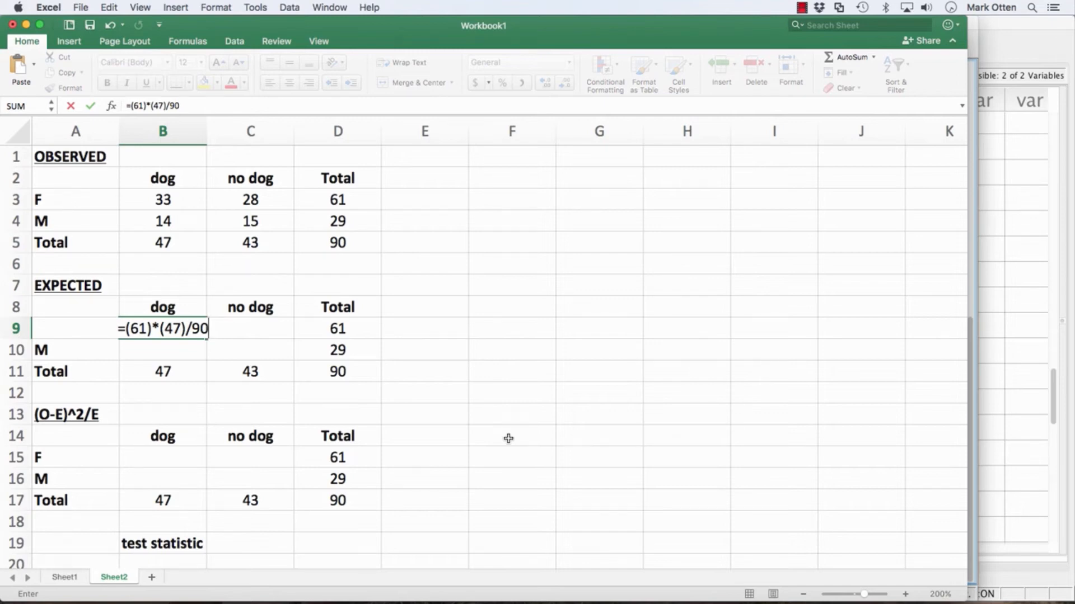
key("Return")
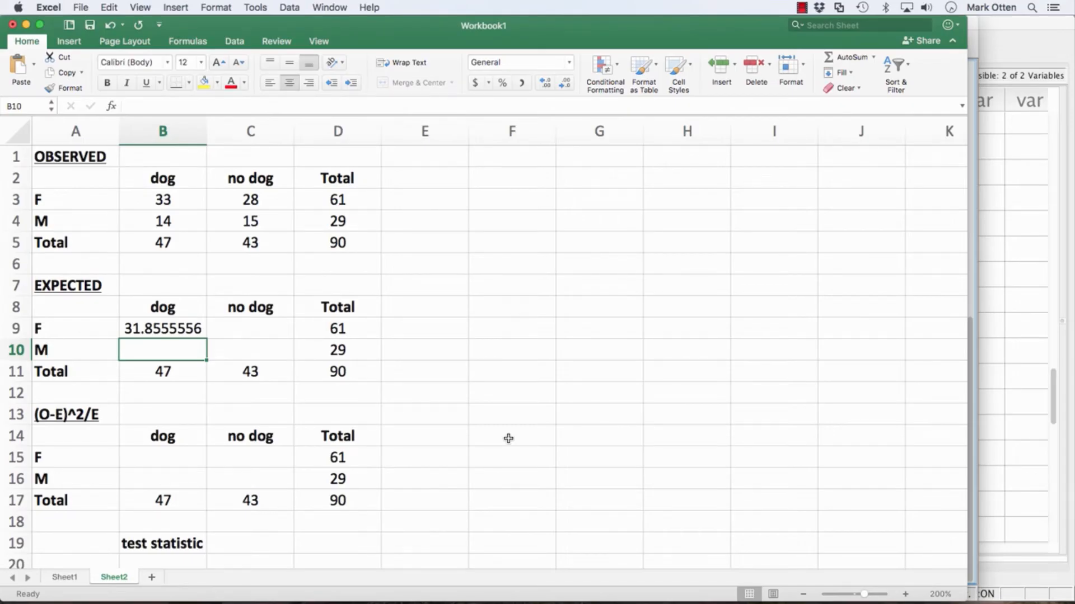
- Calculate the expected count for M with a dog in B10 with the formula =29*47/90
type("=")
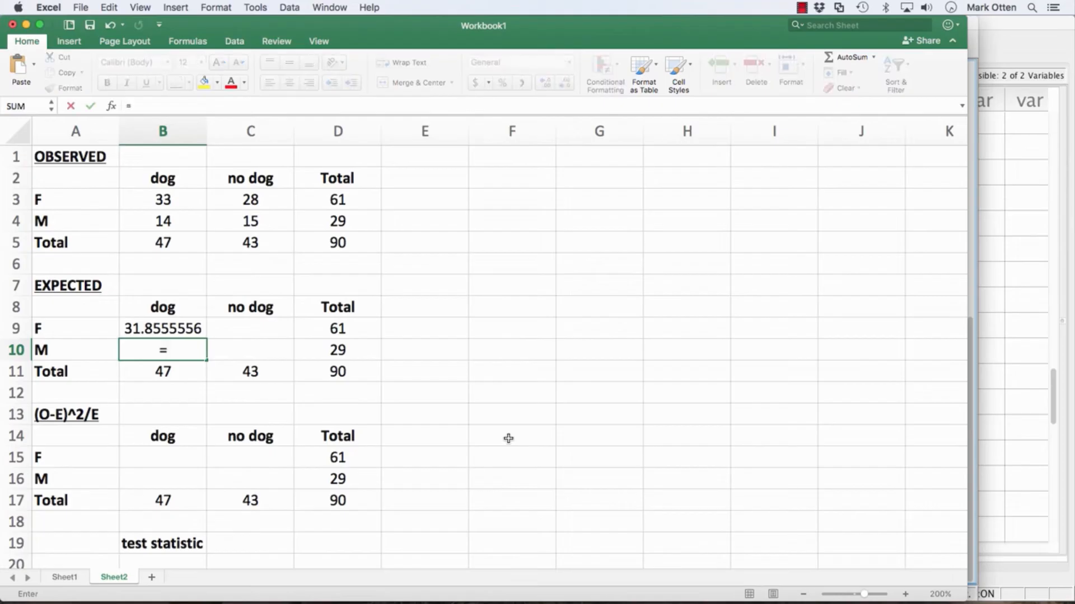
type("29*")
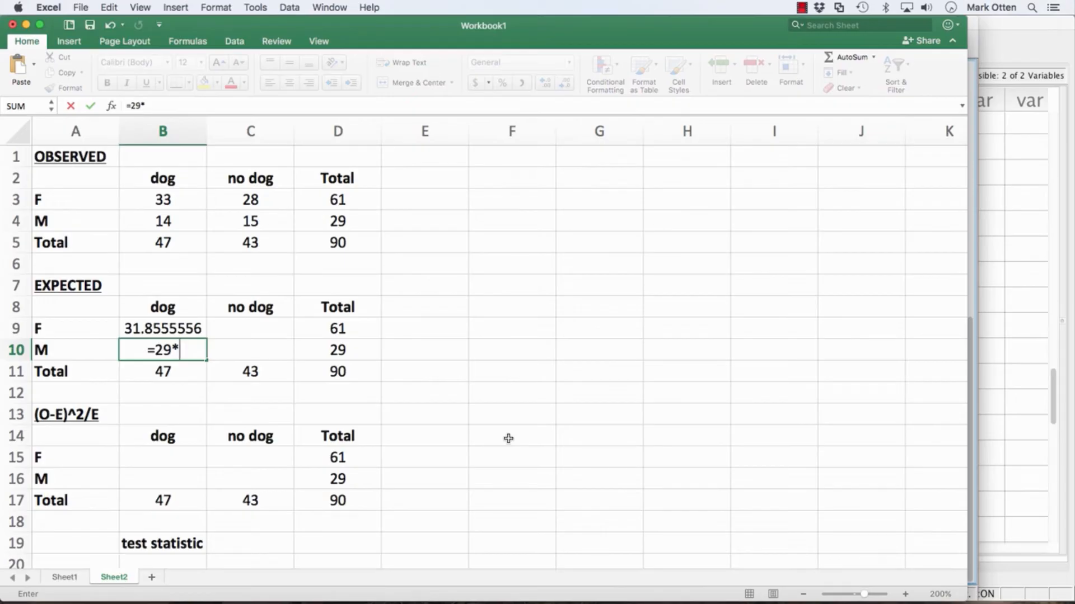
type("47/")
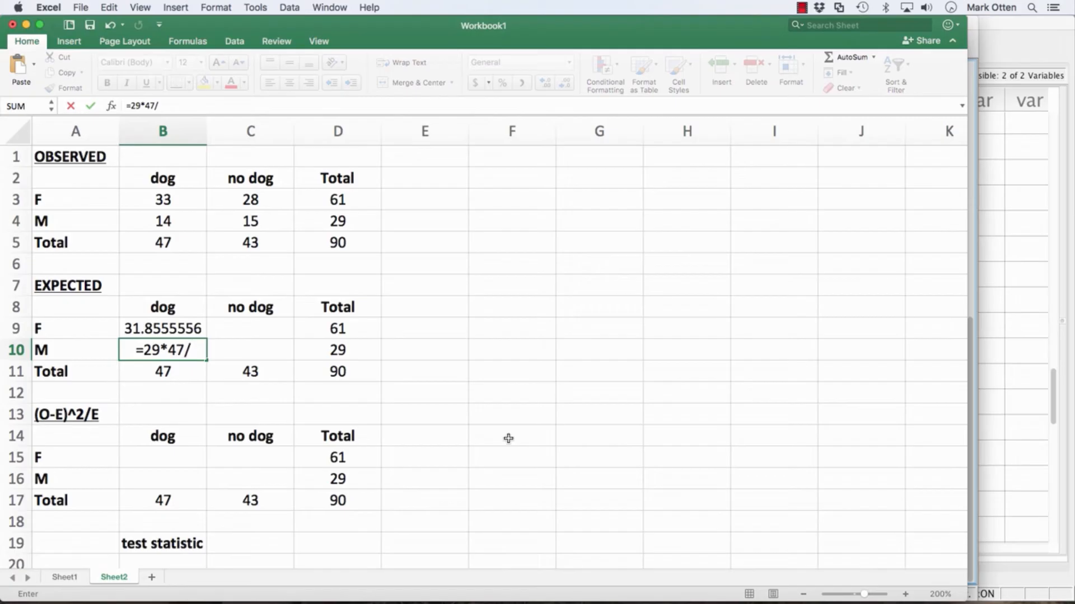
type("90")
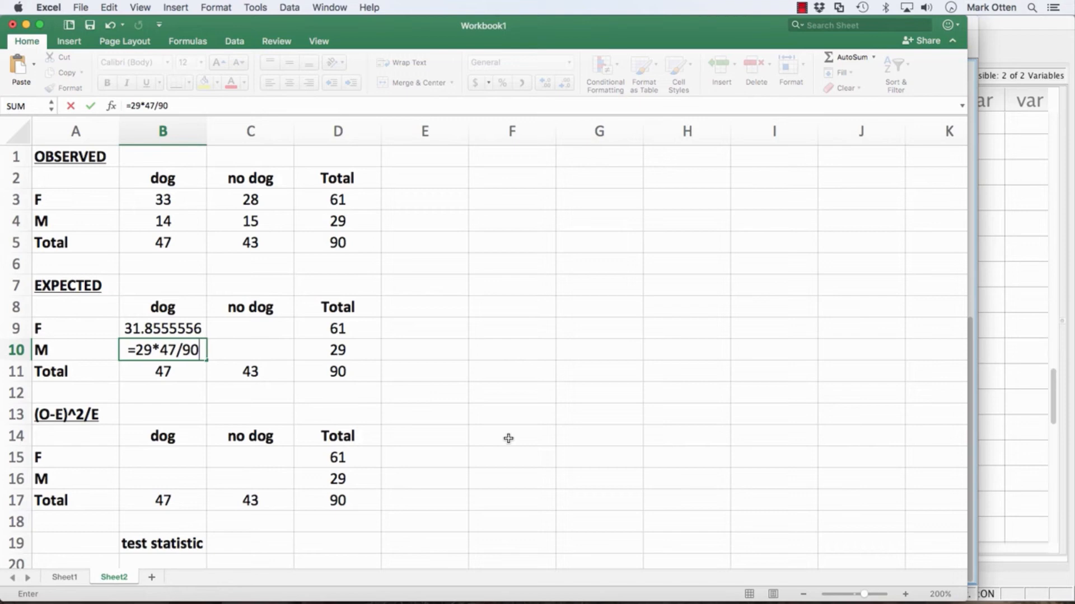
key("Return")
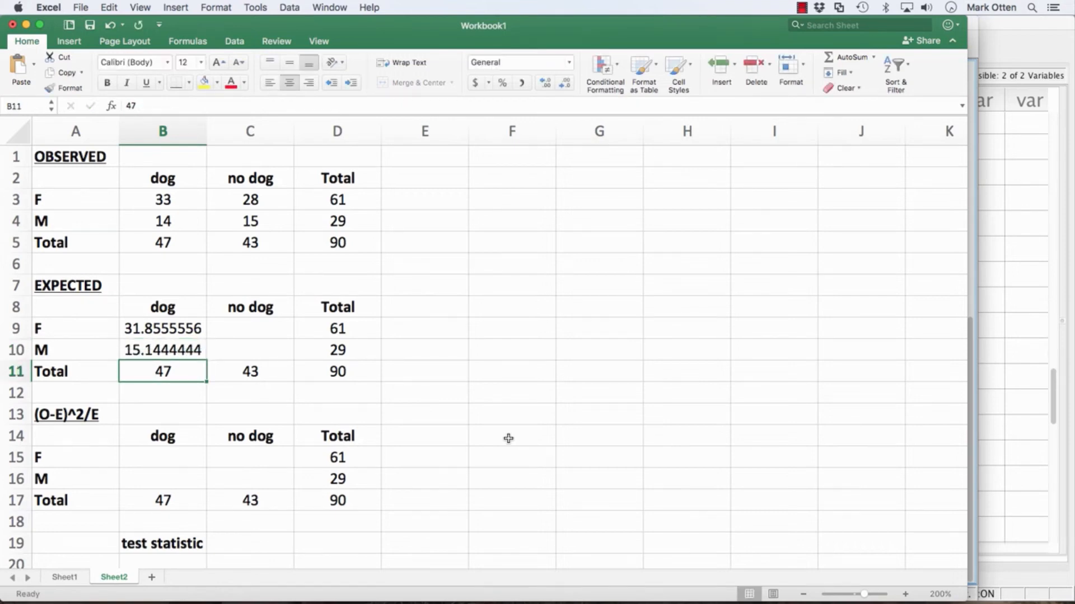
- Calculate the expected count for F with no dog in C9 with the formula =61*43/90
key("Right")
key("Up")
key("Up")
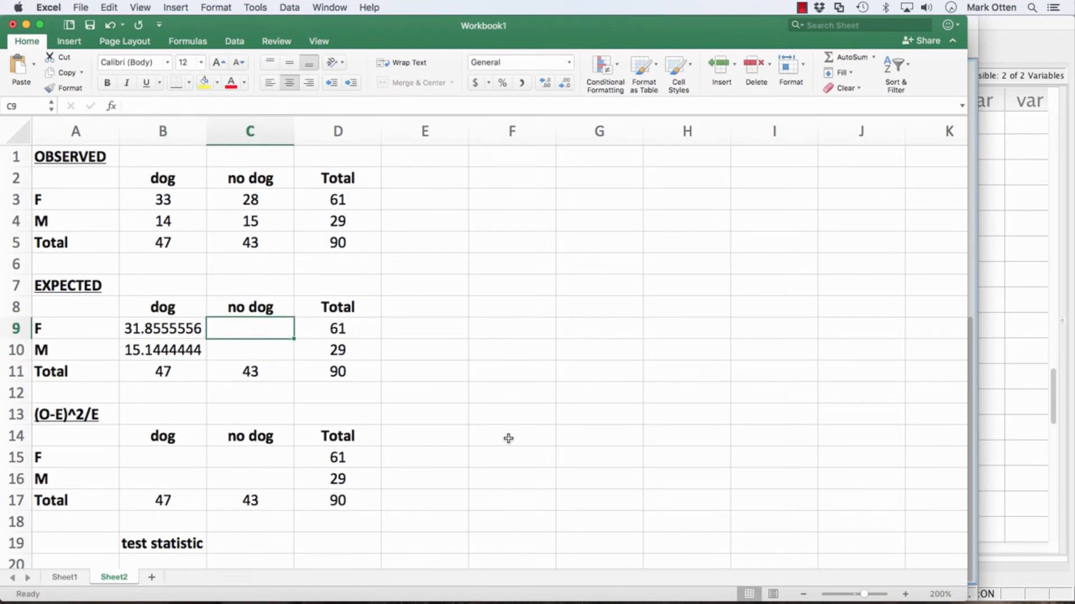
type("=61")
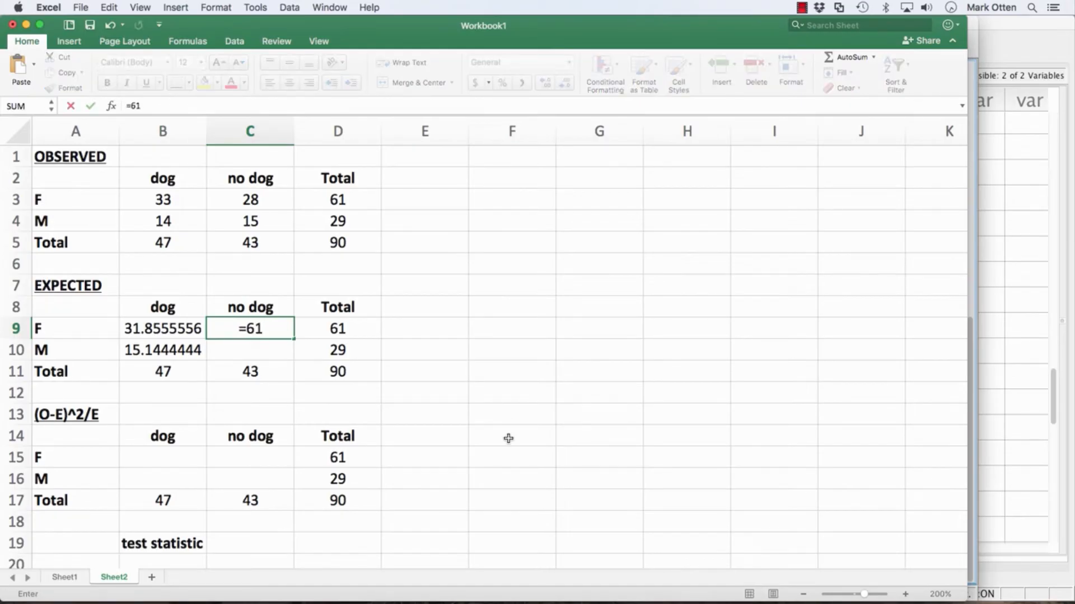
type("*43/90")
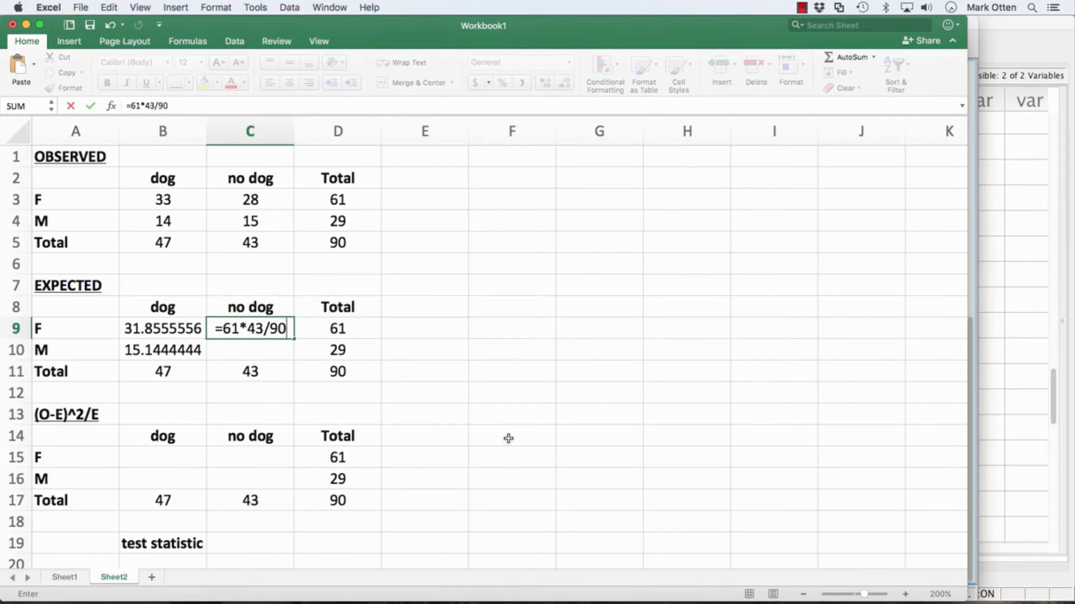
key("Return")
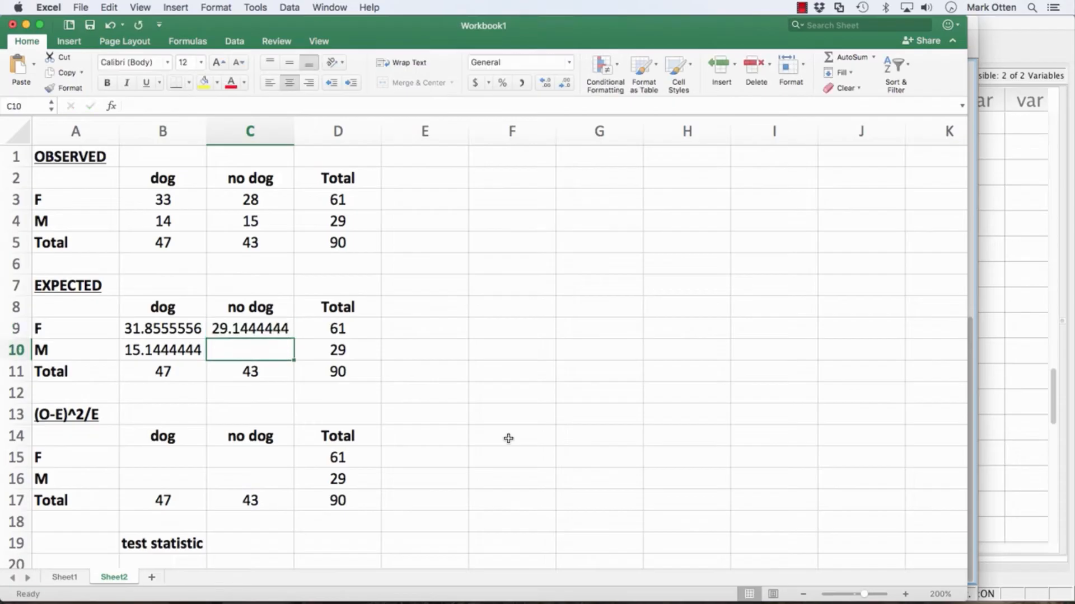
- Calculate the expected count for M with no dog in C10 with the formula =29*43/90
type("=29")
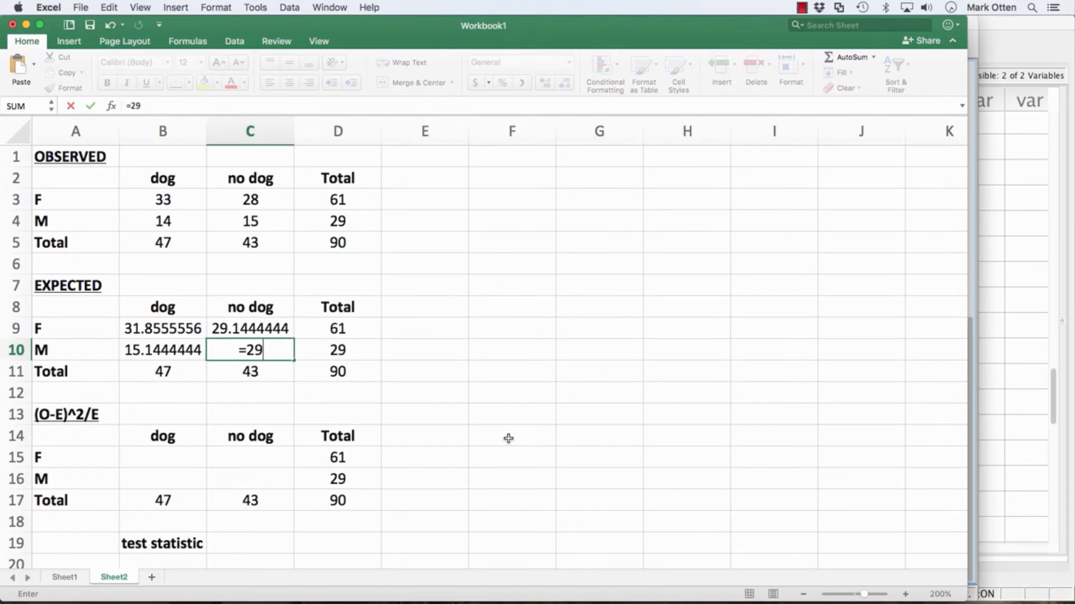
type("*43/90")
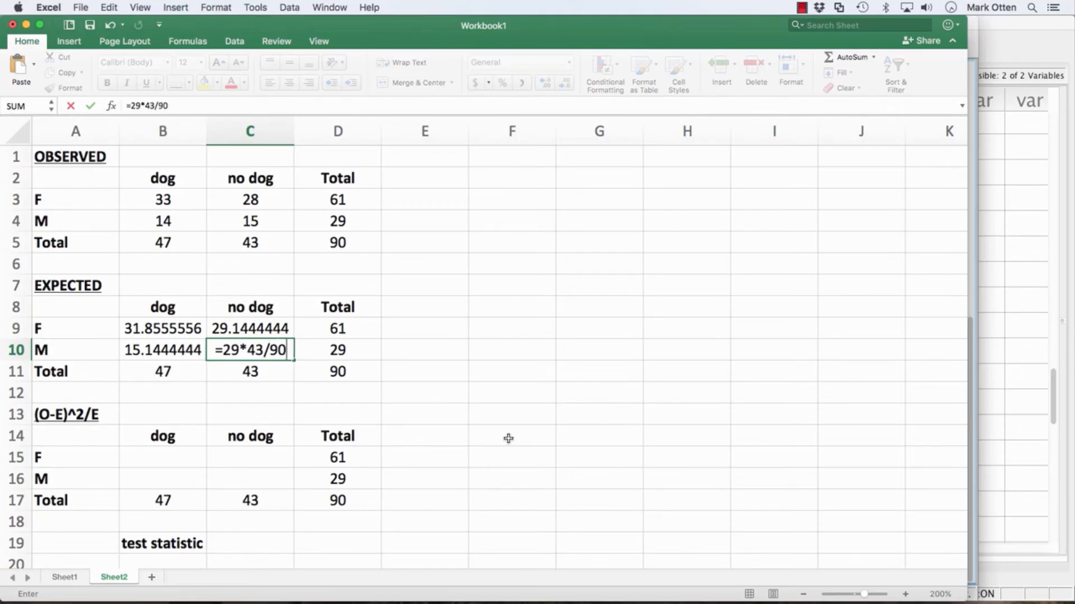
key("Return")
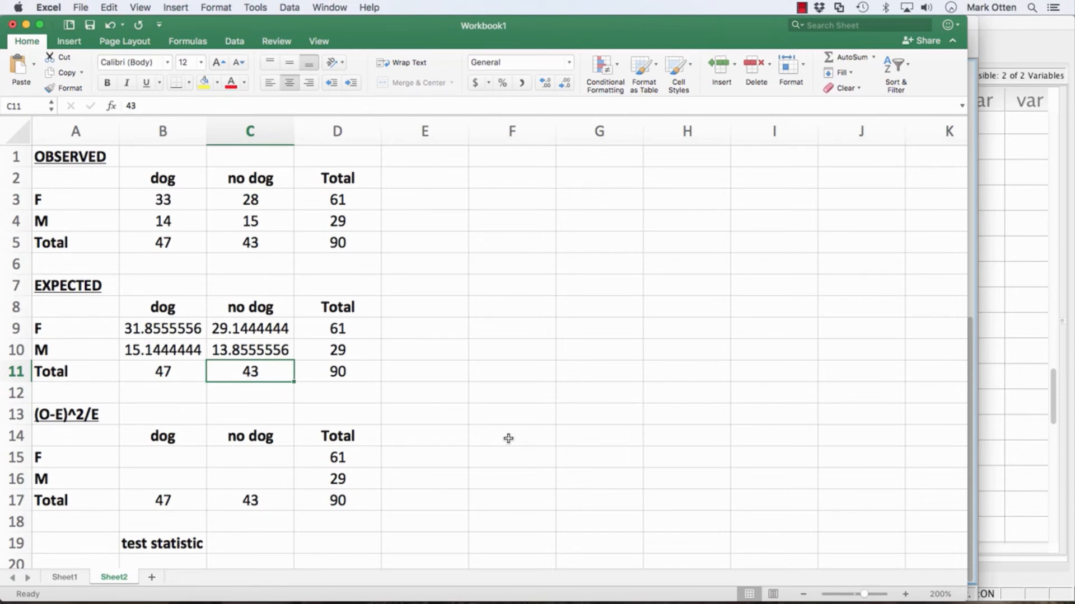
- Calculate the (O-E)^2/E value for F with a dog in B15 with the formula =(33-B9)^2/B9
left_click(160, 458)
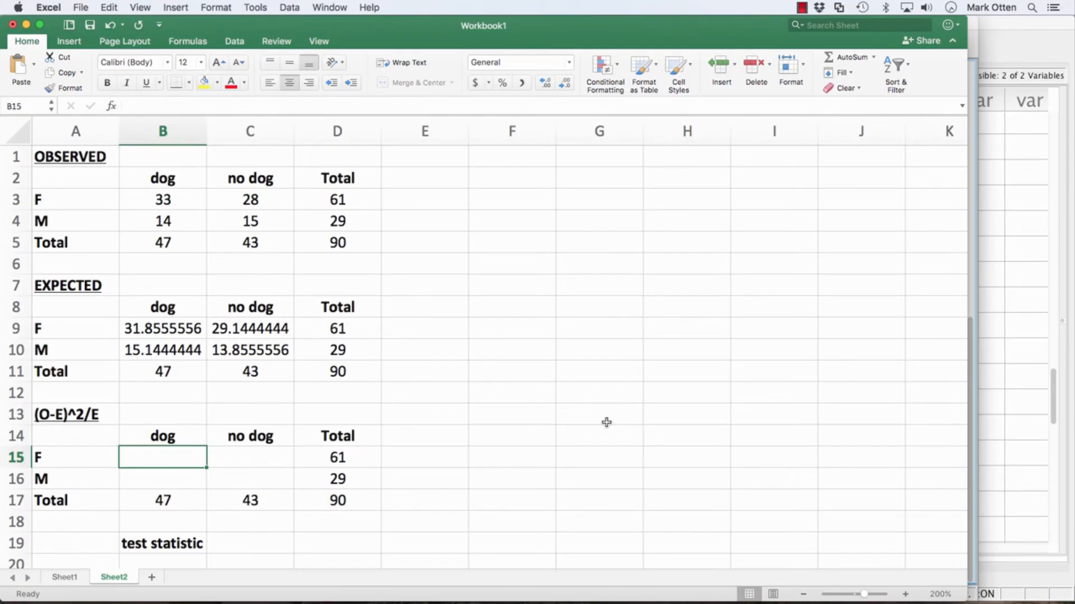
type("=")
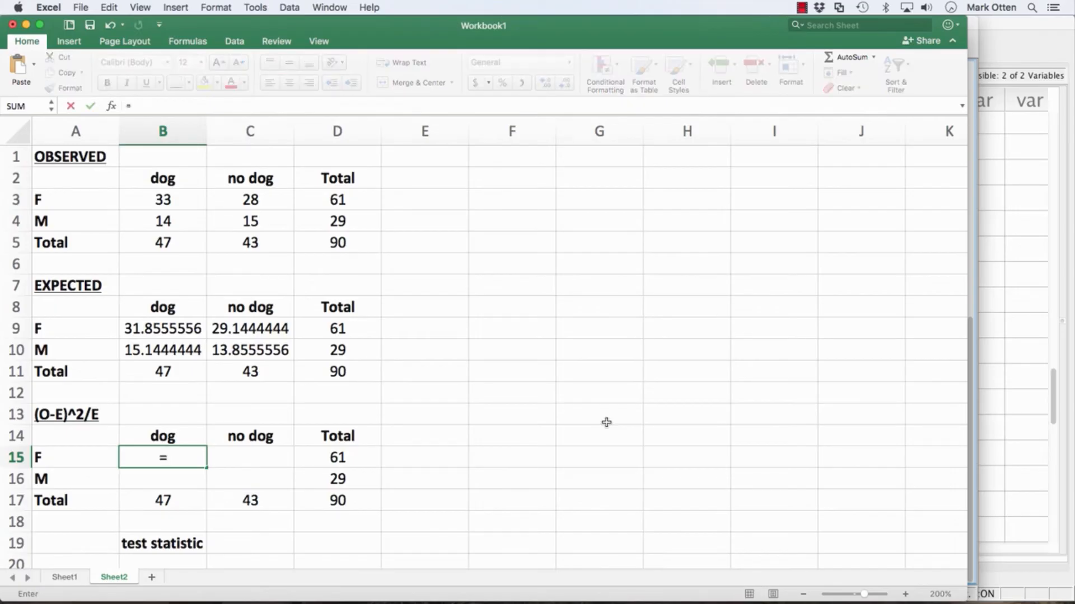
type("(33-")
left_click(177, 331)
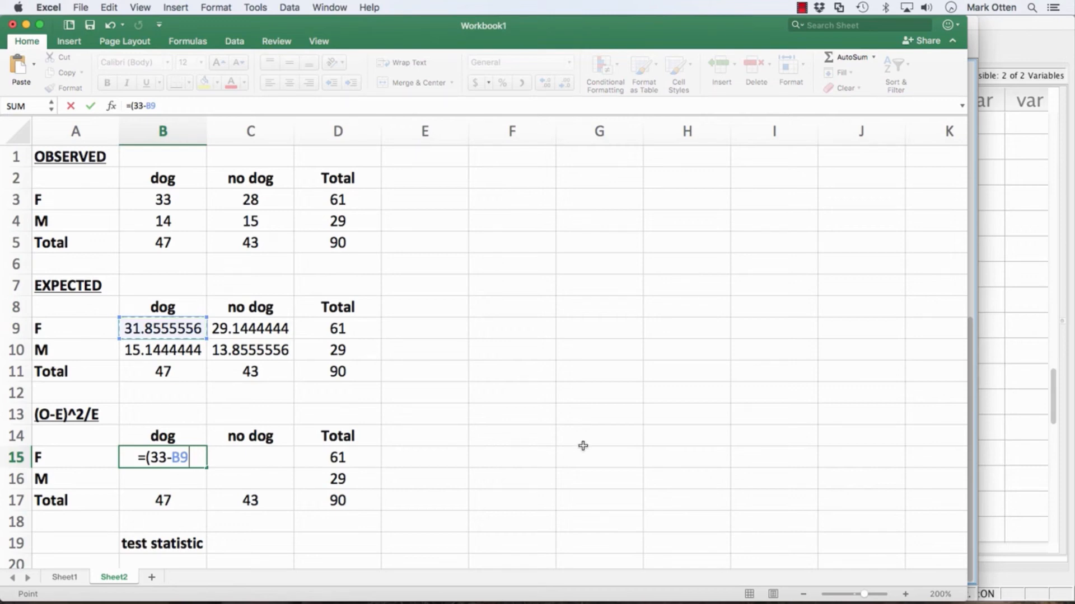
type(")")
type("^2")
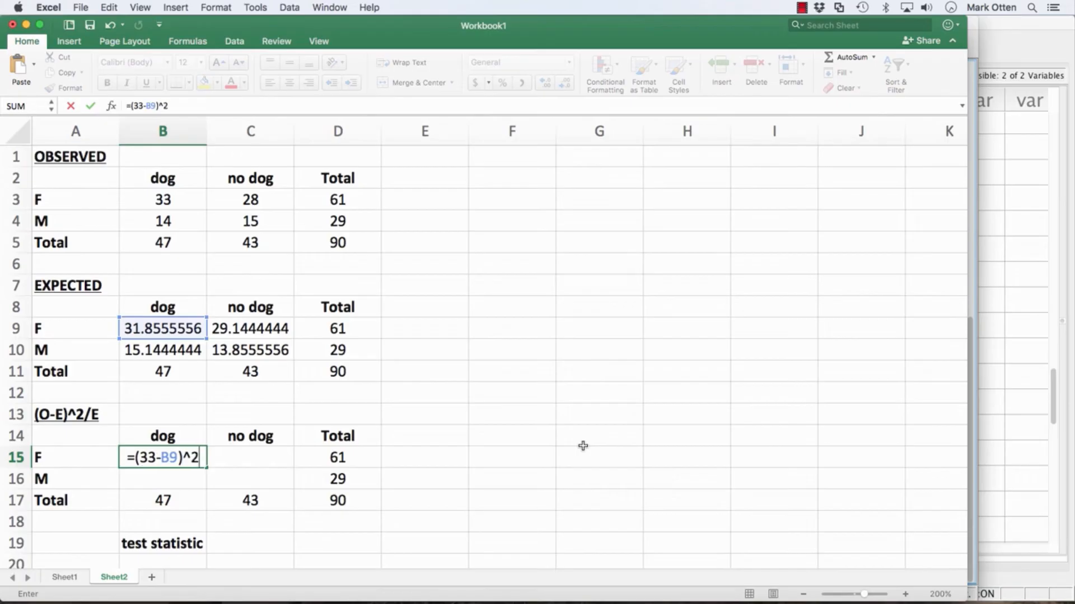
type("/")
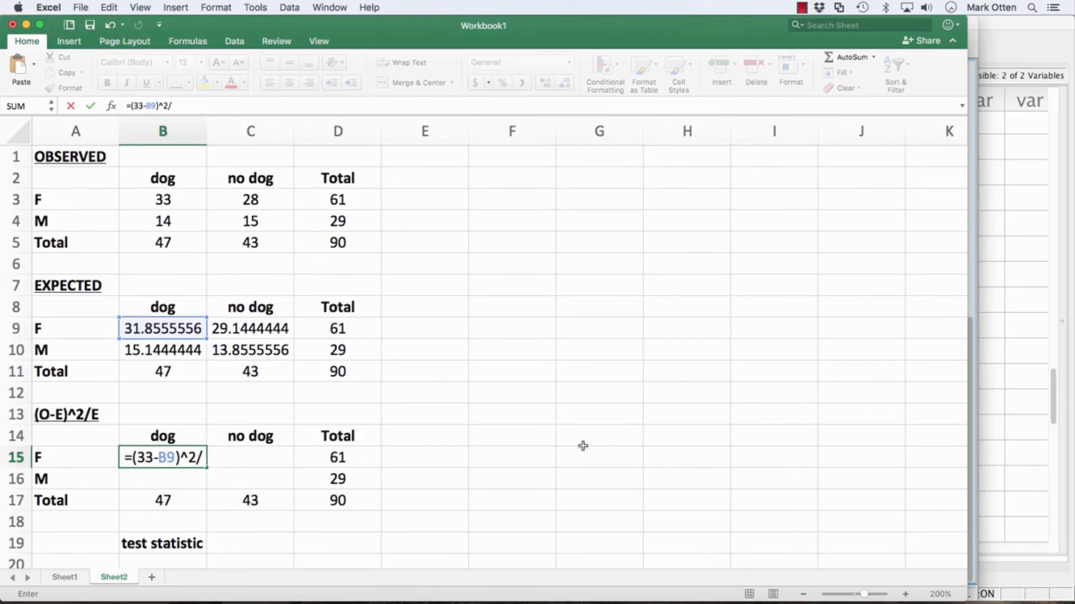
left_click(159, 329)
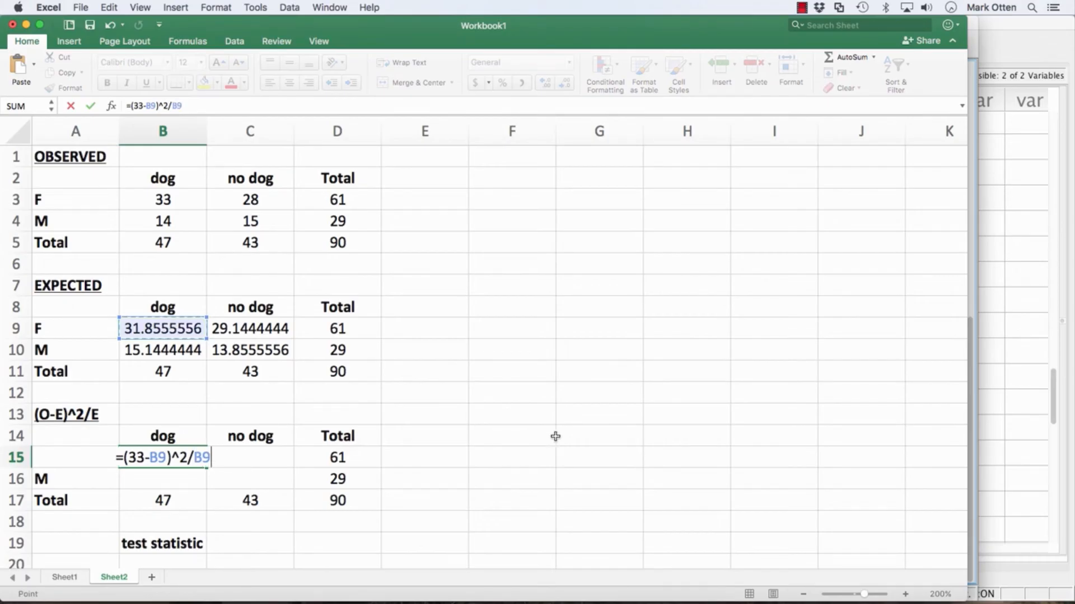
key("Return")
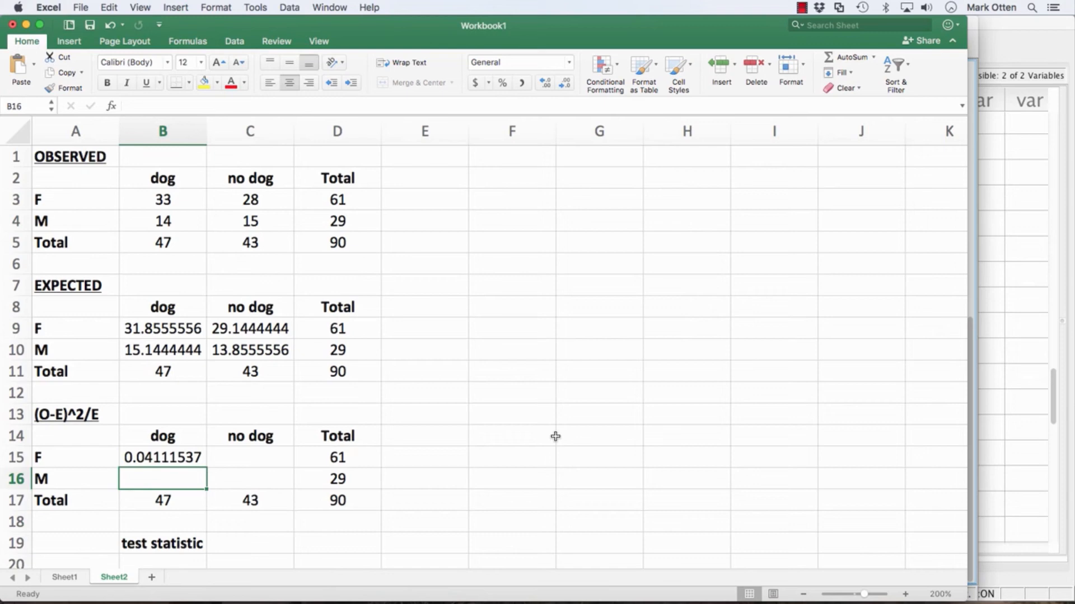
- Calculate the (O-E)^2/E value for M with a dog in B16 with the formula =(14-B10)^2/B10
type("=")
type("(")
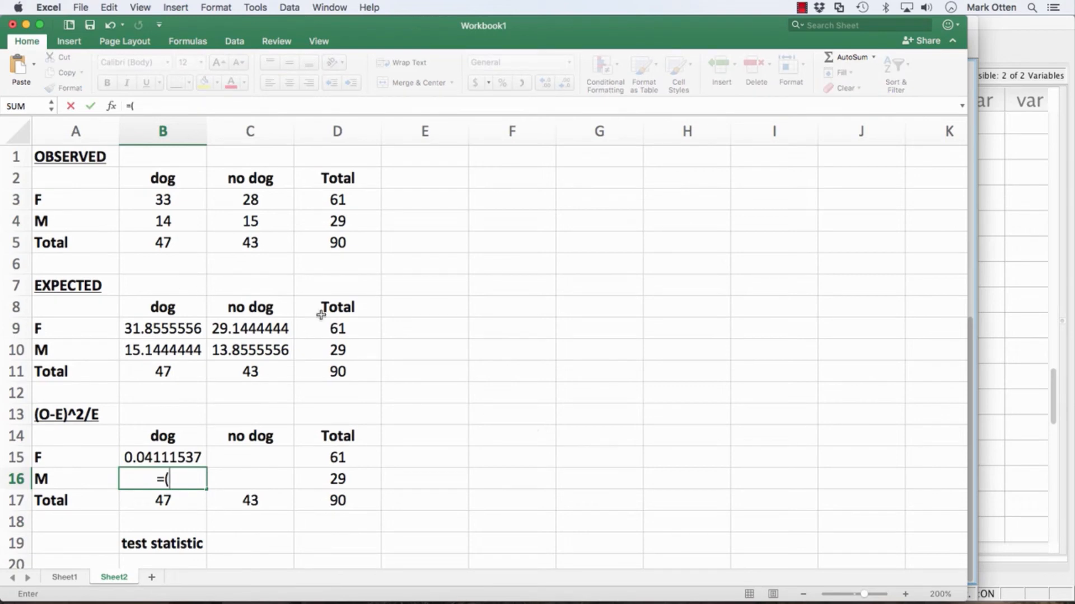
type("14-")
left_click(165, 351)
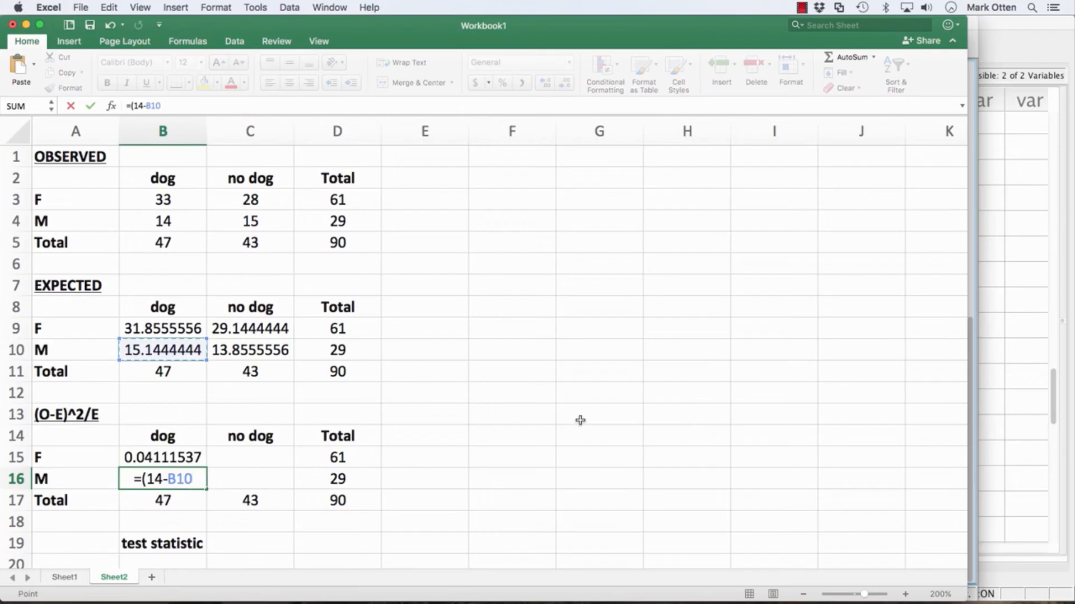
type(")^")
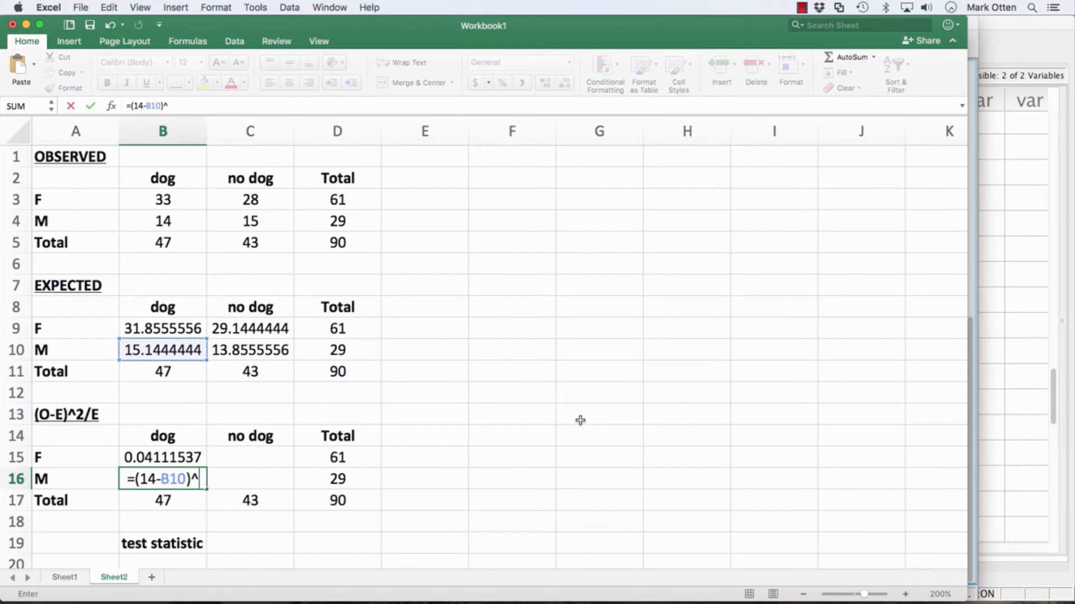
type("2/")
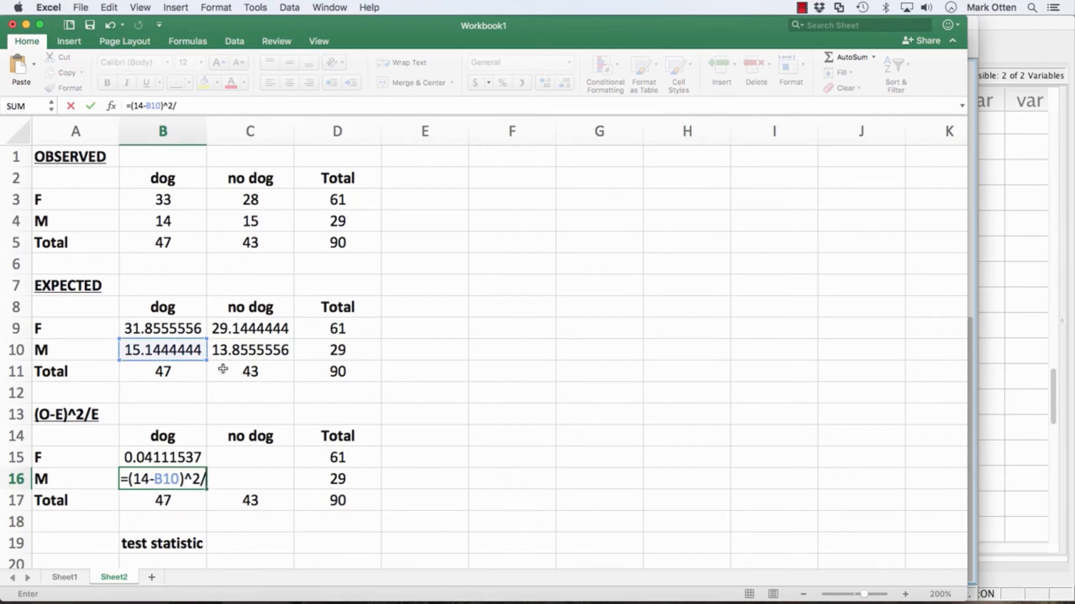
left_click(167, 352)
key("Return")
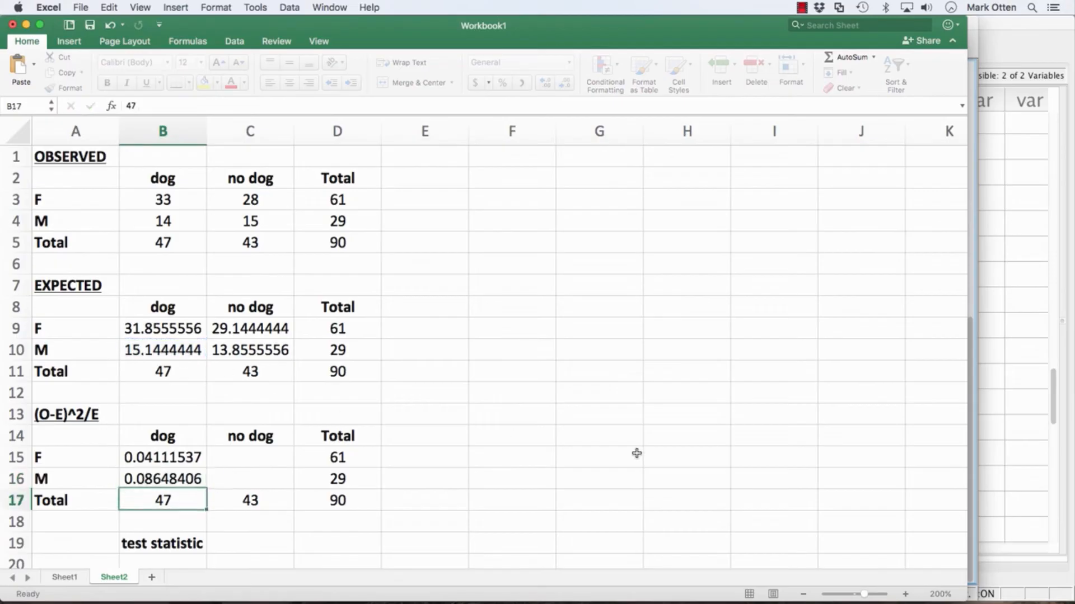
- Calculate the (O-E)^2/E value for F with no dog in C15 with the formula =(28-C9)^2/C9
key("Right")
key("Up")
key("Up")
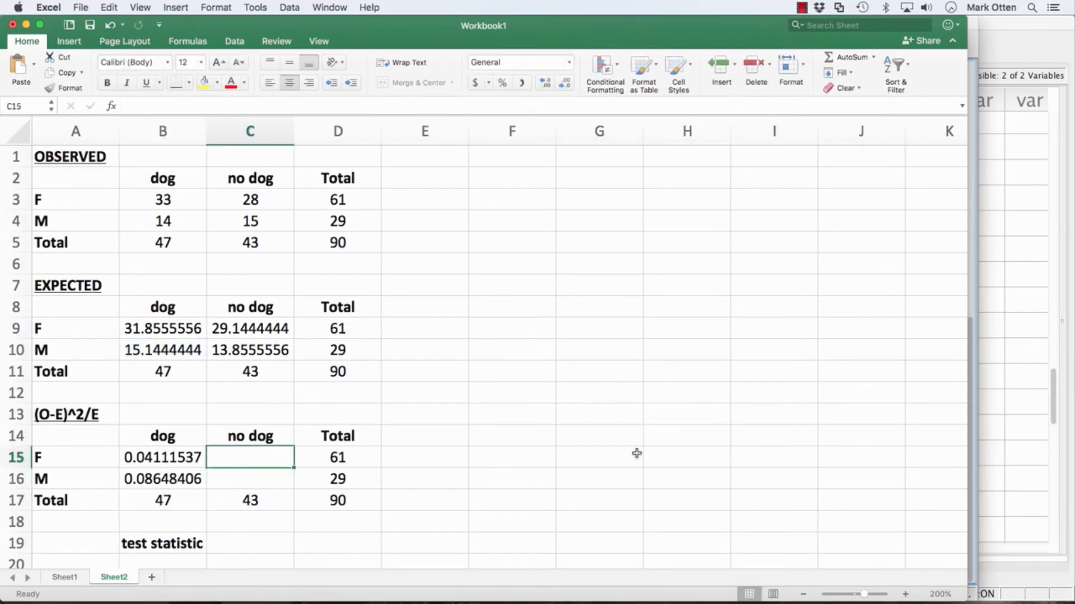
type("=")
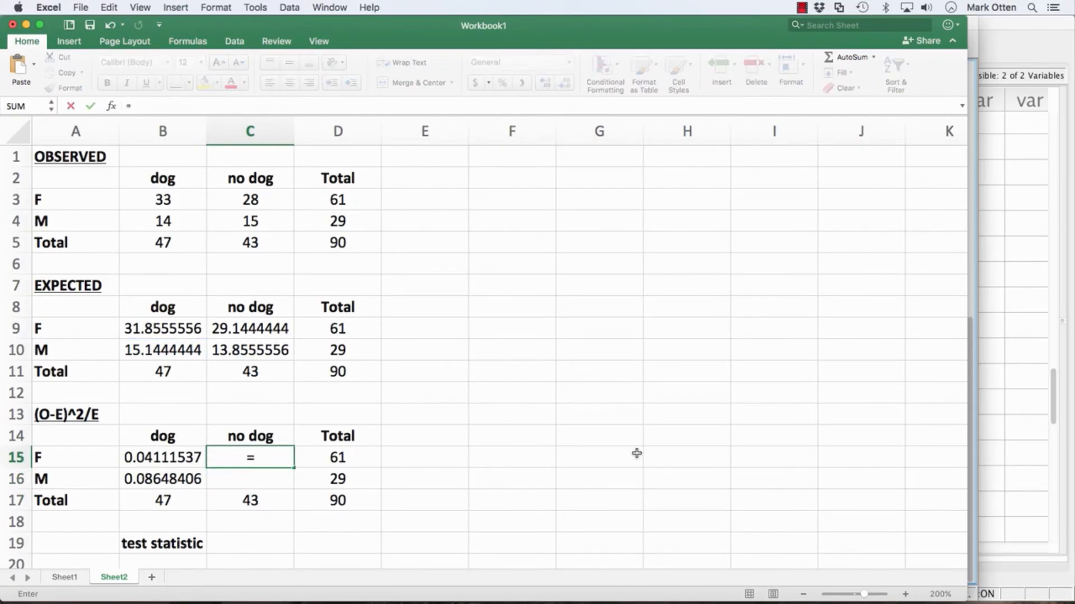
type("(28-")
left_click(252, 333)
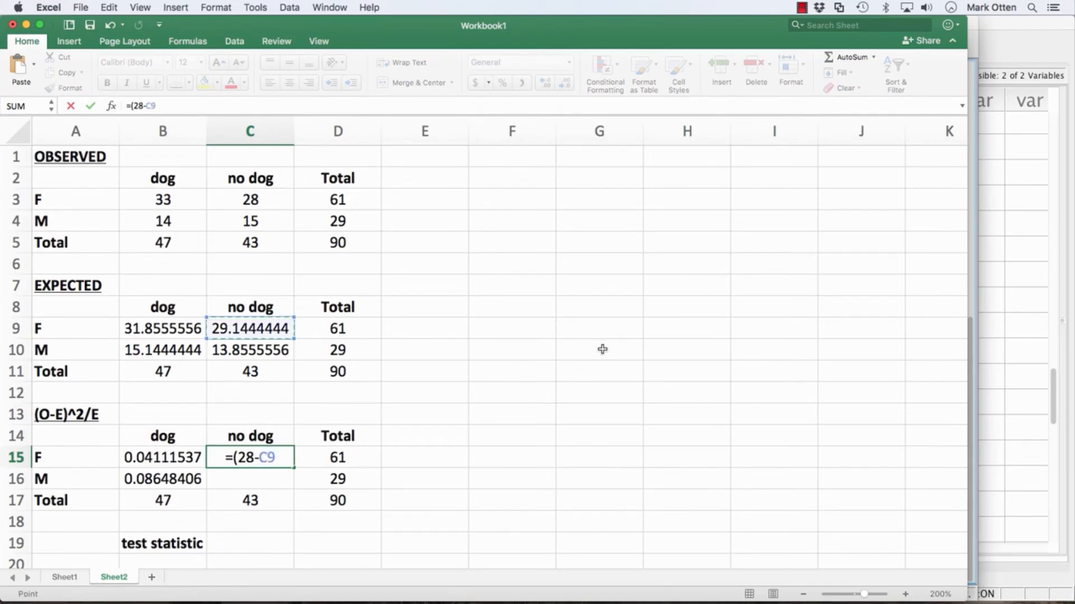
type(")^2/")
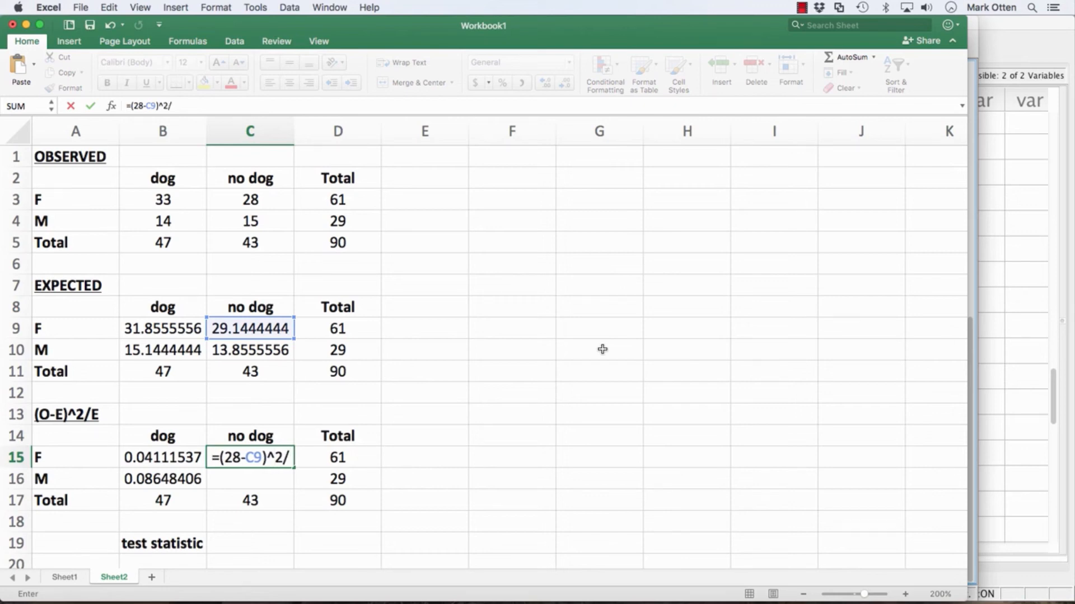
left_click(233, 329)
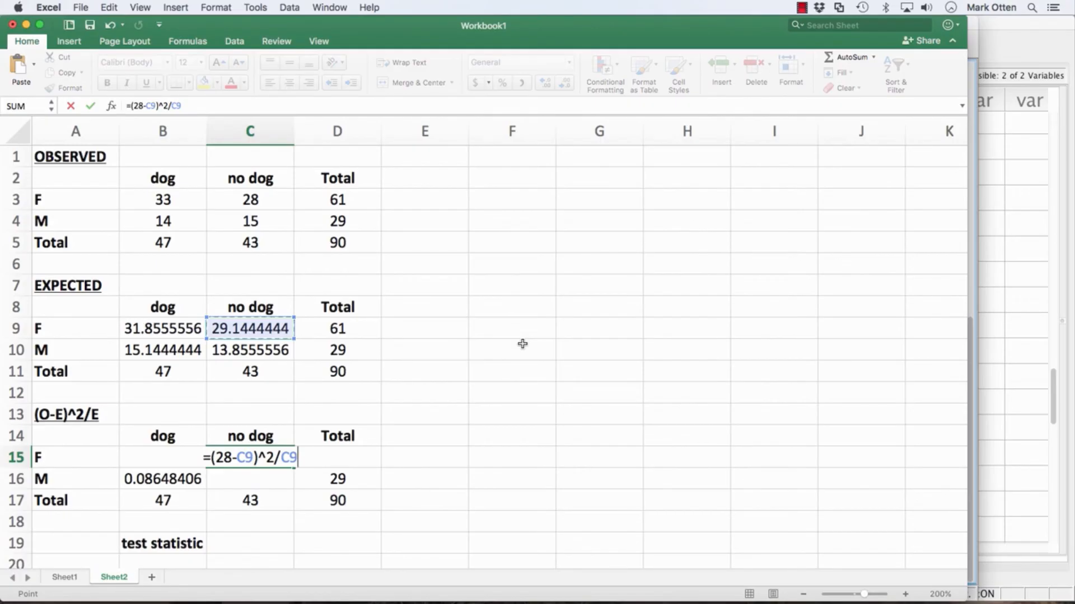
key("Return")
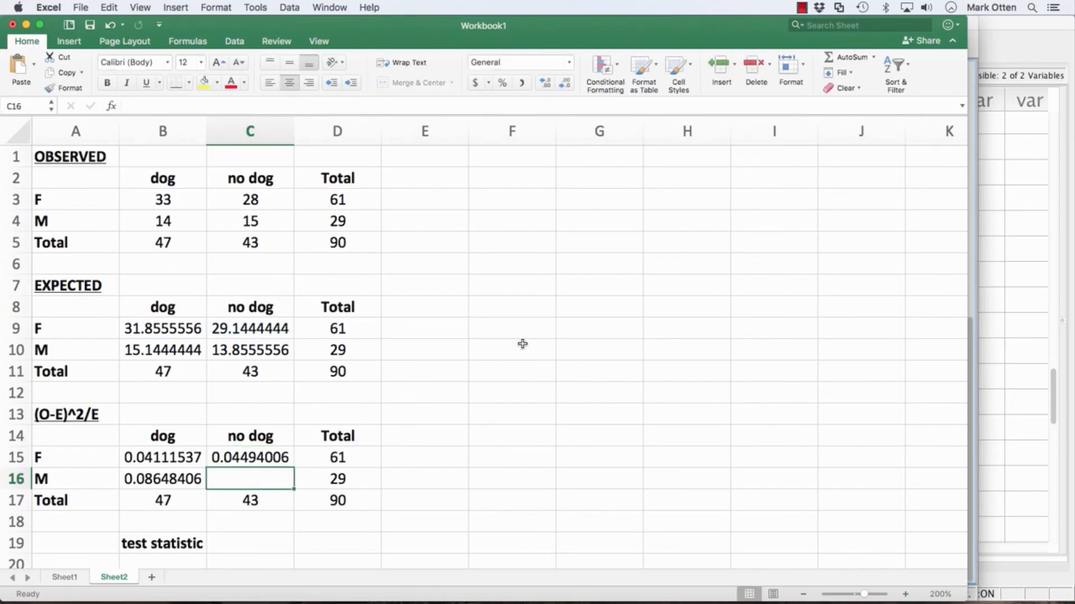
- Calculate the (O-E)^2/E value for M with no dog in C16 with the formula =(15-C10)^2/C10
type("=(")
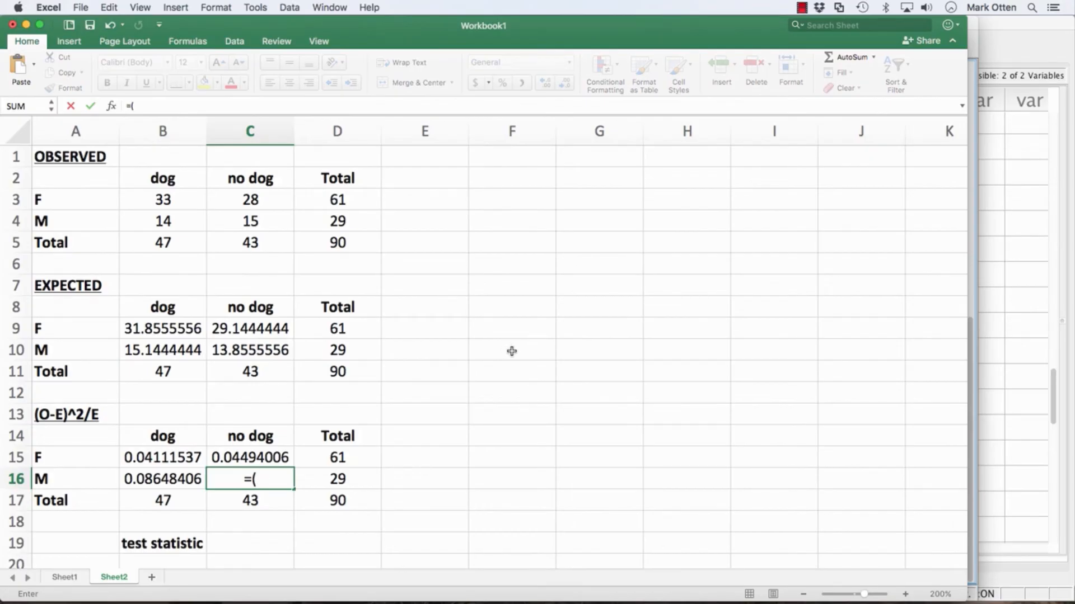
type("15-")
left_click(250, 349)
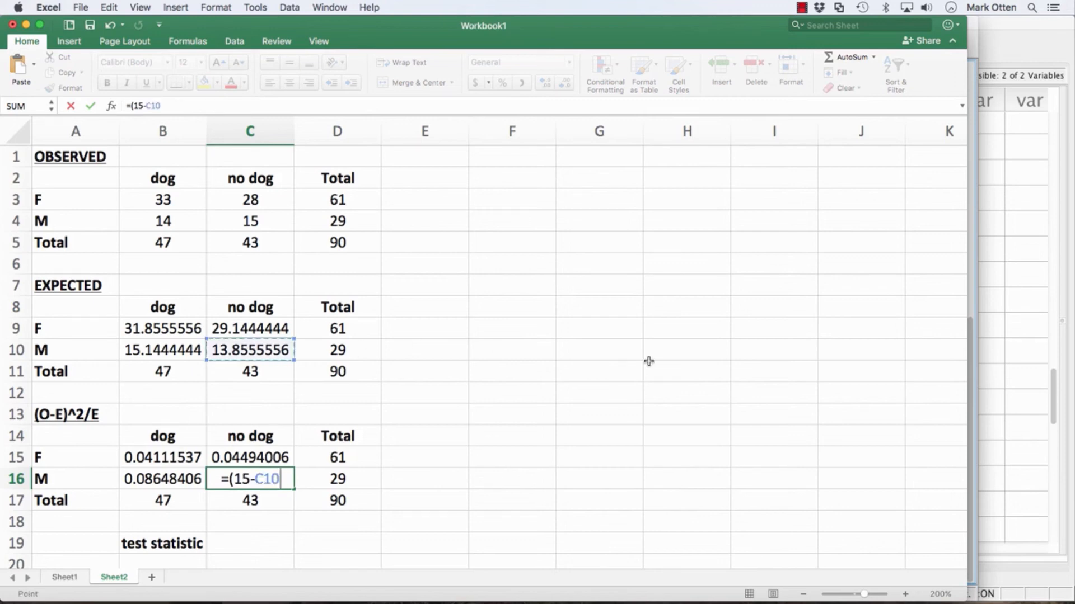
type(")")
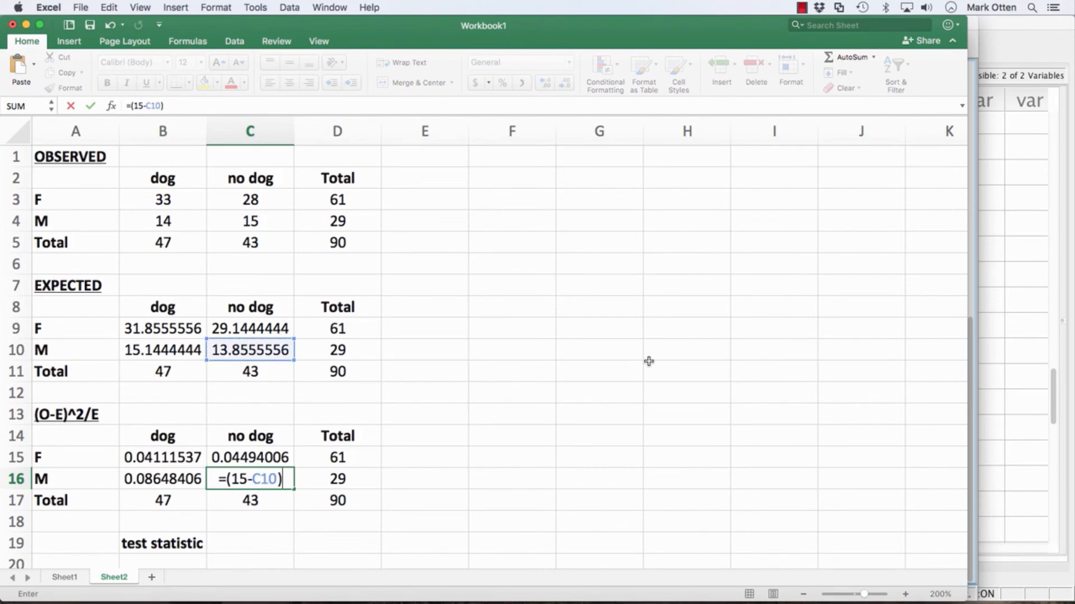
type("^2")
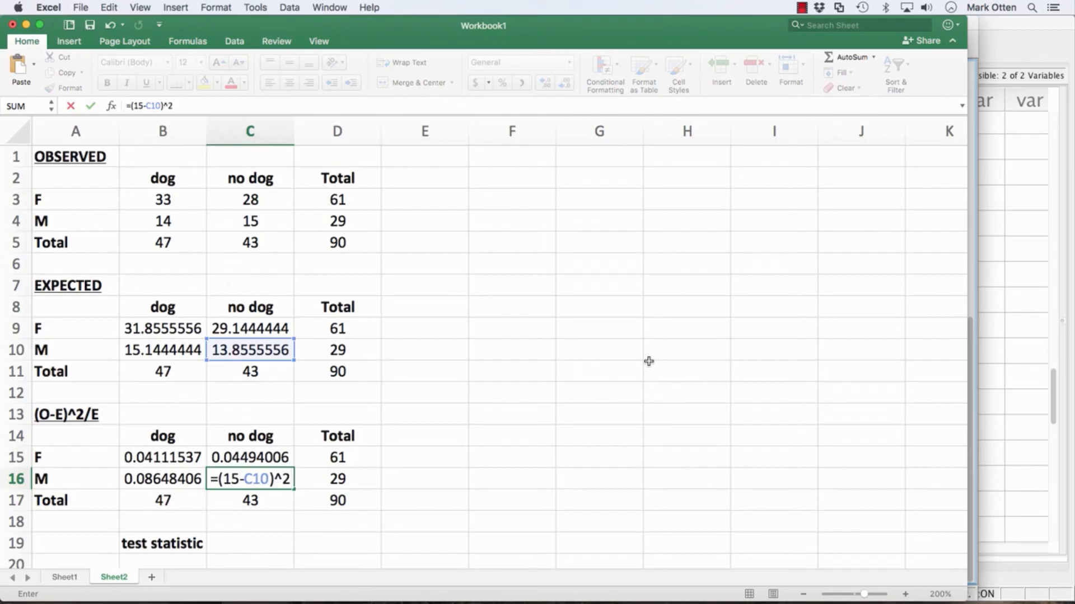
type("/")
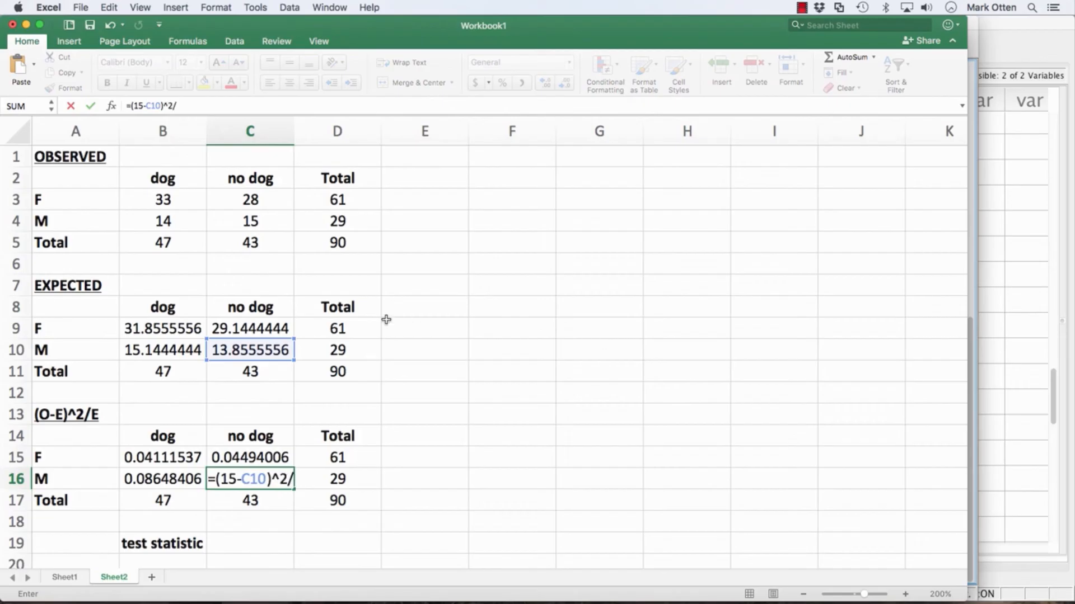
left_click(257, 354)
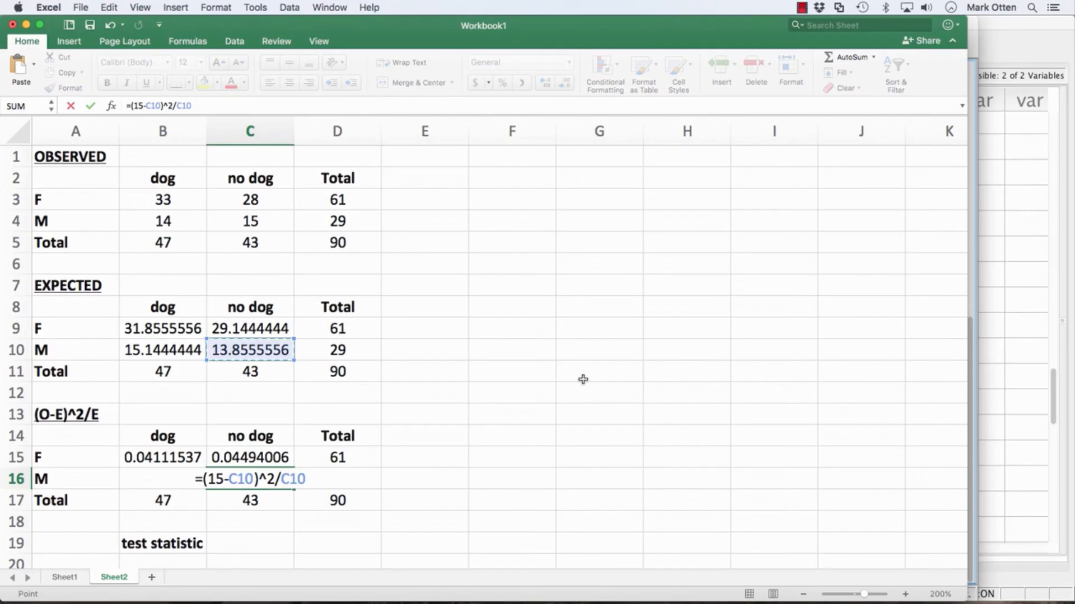
key("Return")
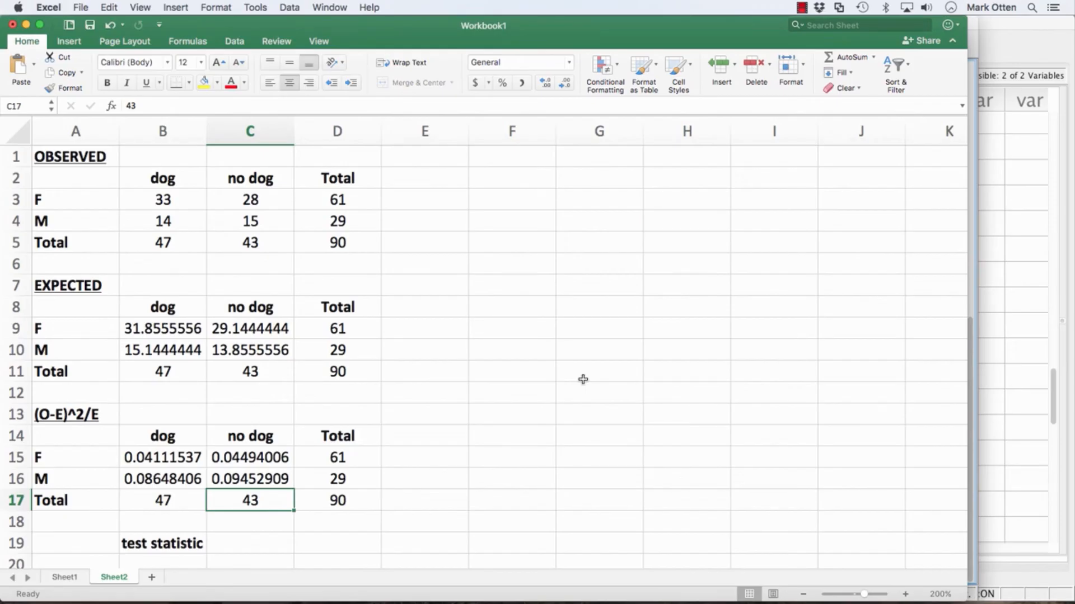
- Calculate the test statistic in A19 by summing the four (O-E)^2/E cells with the formula =B15+C15+B16+C16
key("Down")
key("Down")
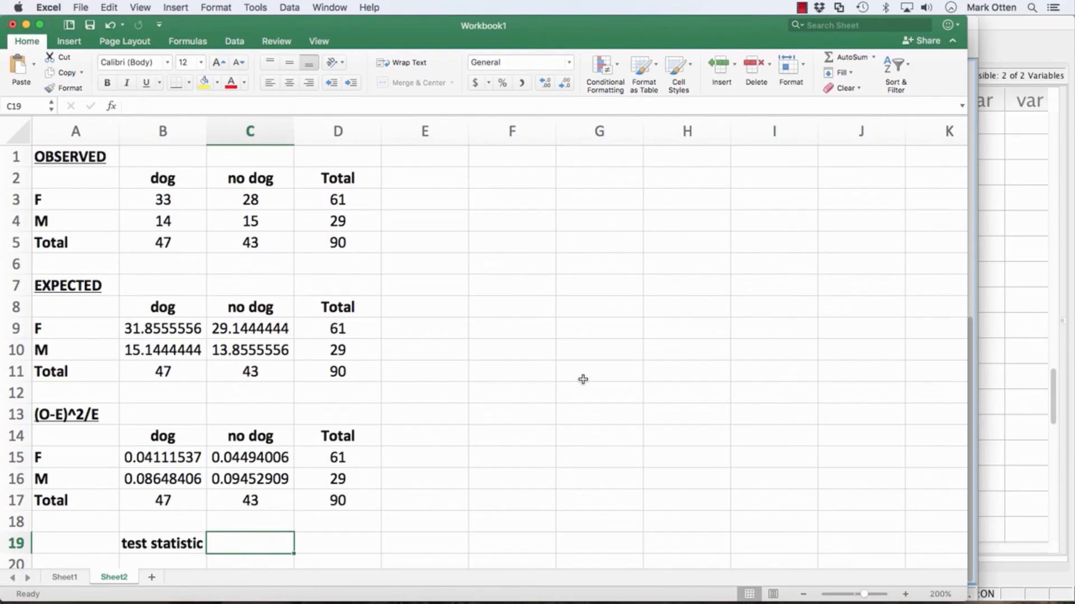
key("Left")
key("Left")
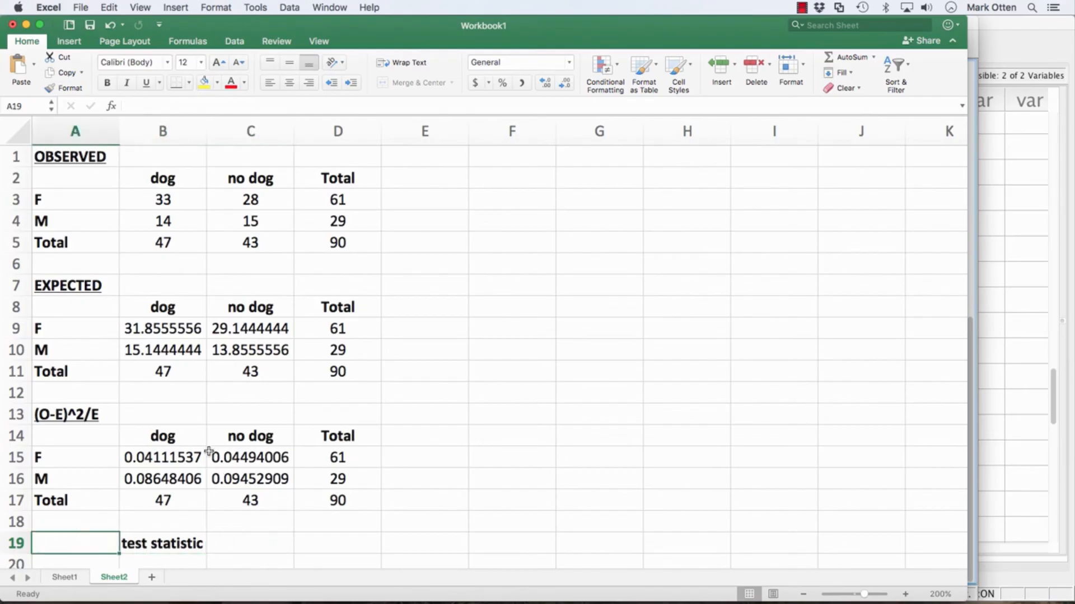
left_click_drag(188, 459, 267, 481)
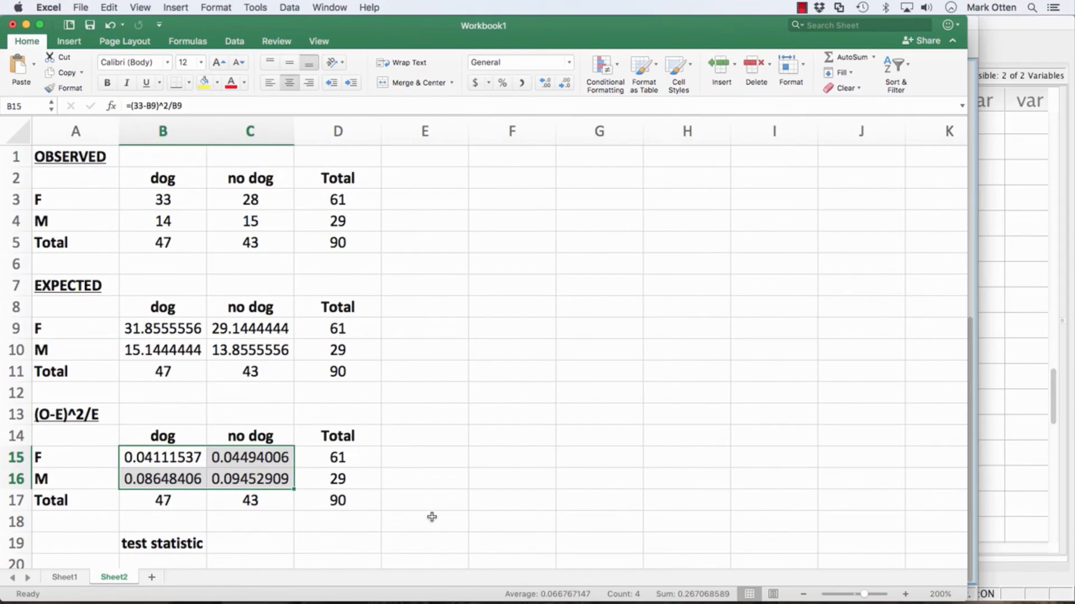
left_click(98, 544)
type("=")
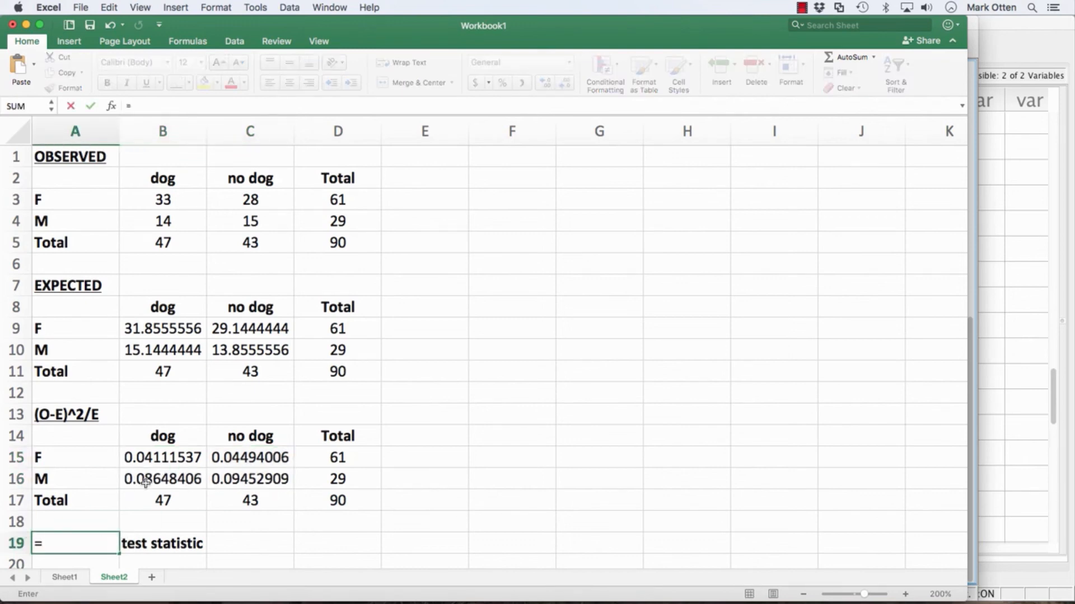
left_click(174, 459)
type("+")
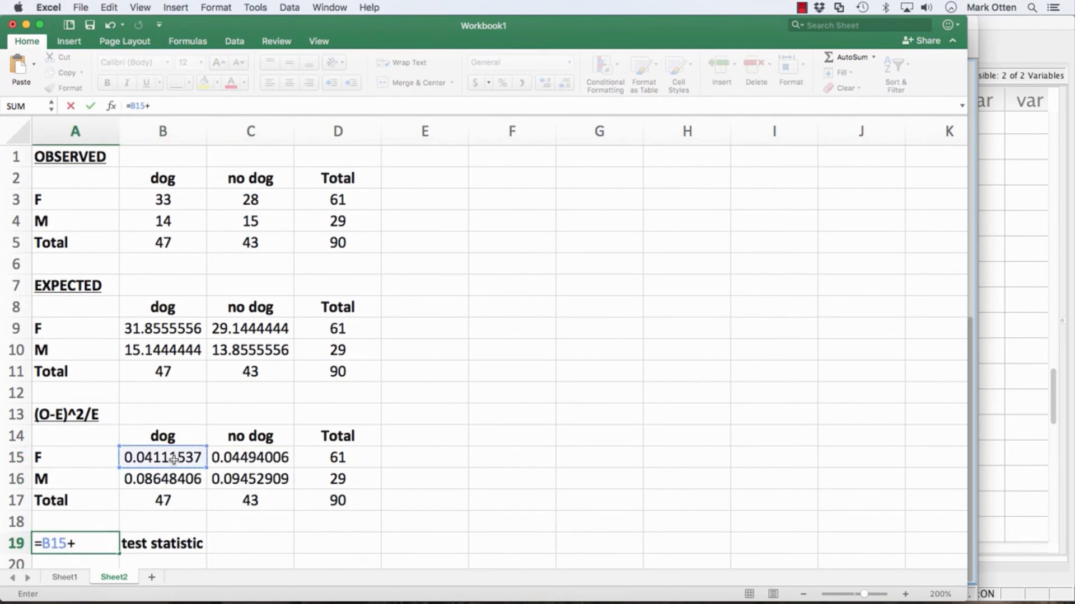
left_click(252, 456)
type("+")
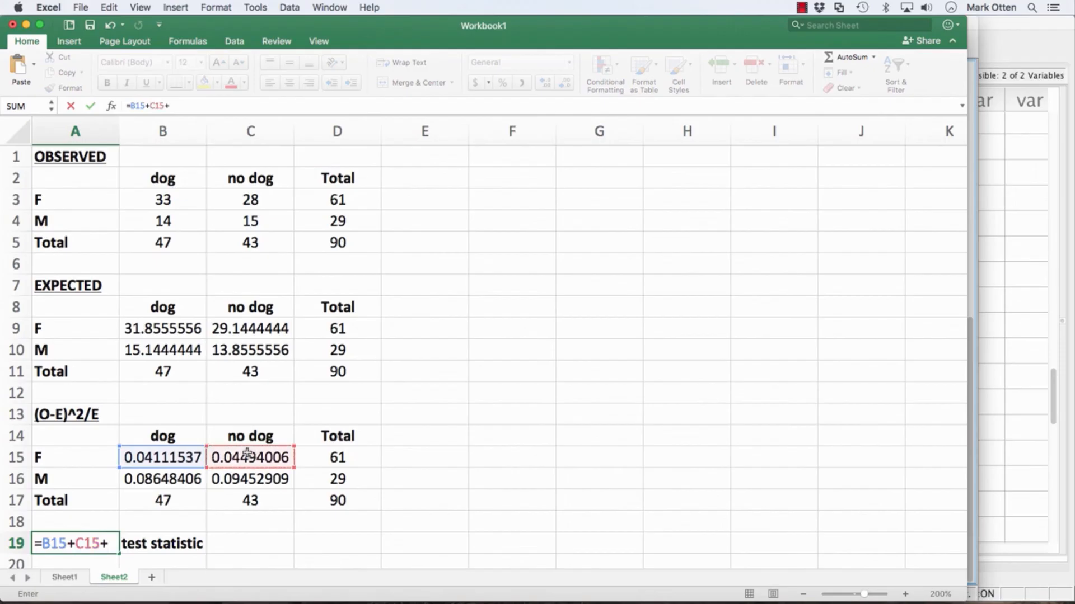
left_click(174, 480)
type("+")
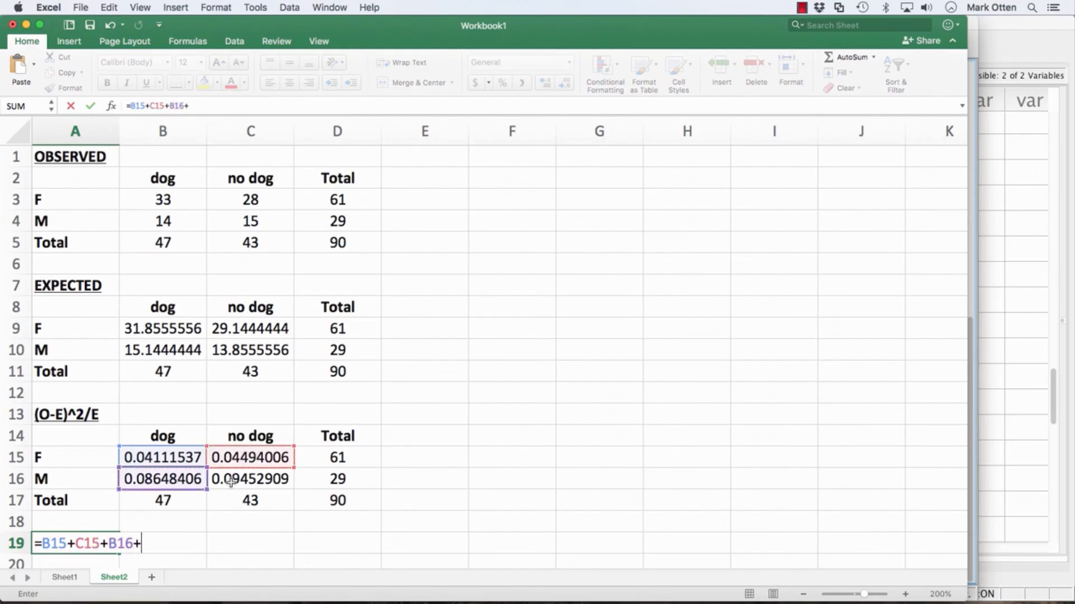
left_click(269, 479)
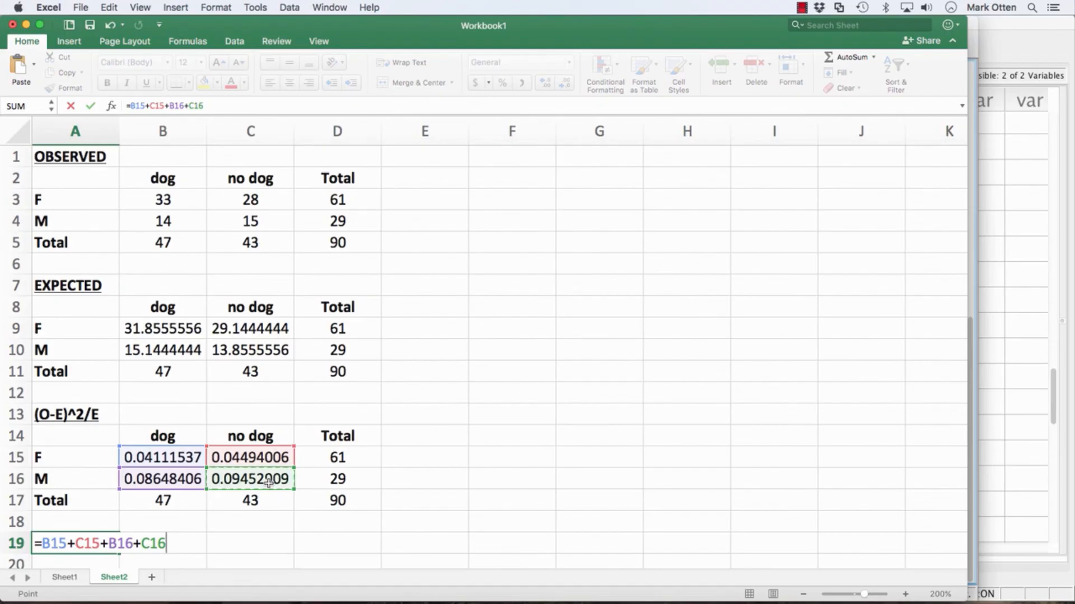
key("Return")
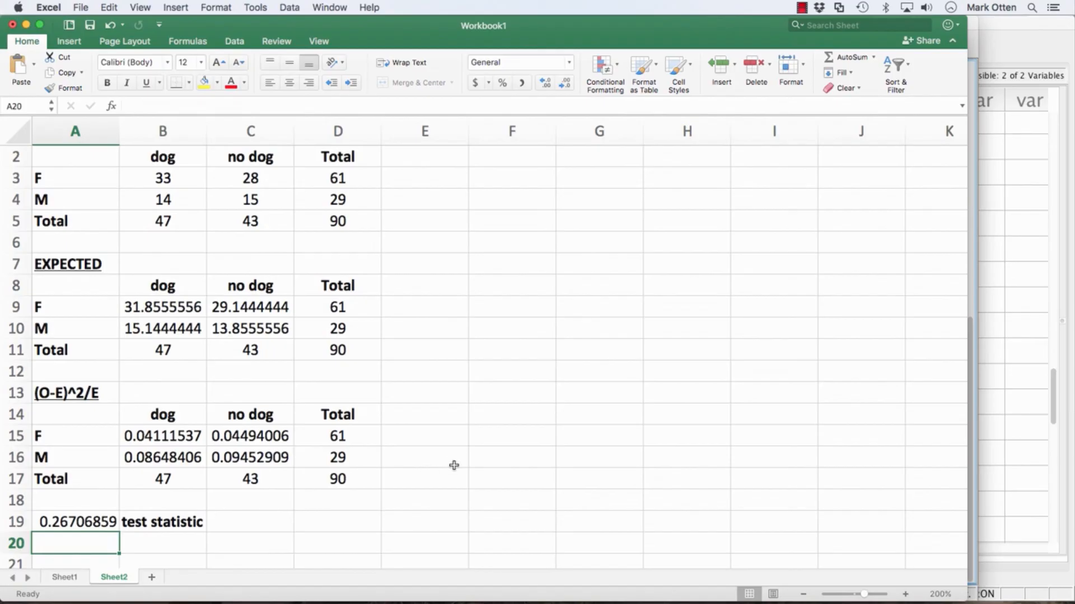
- Switch to Safari to check the critical value for df 1 at P = 0.05 in the chi-square table, and return to Excel
left_click(347, 576)
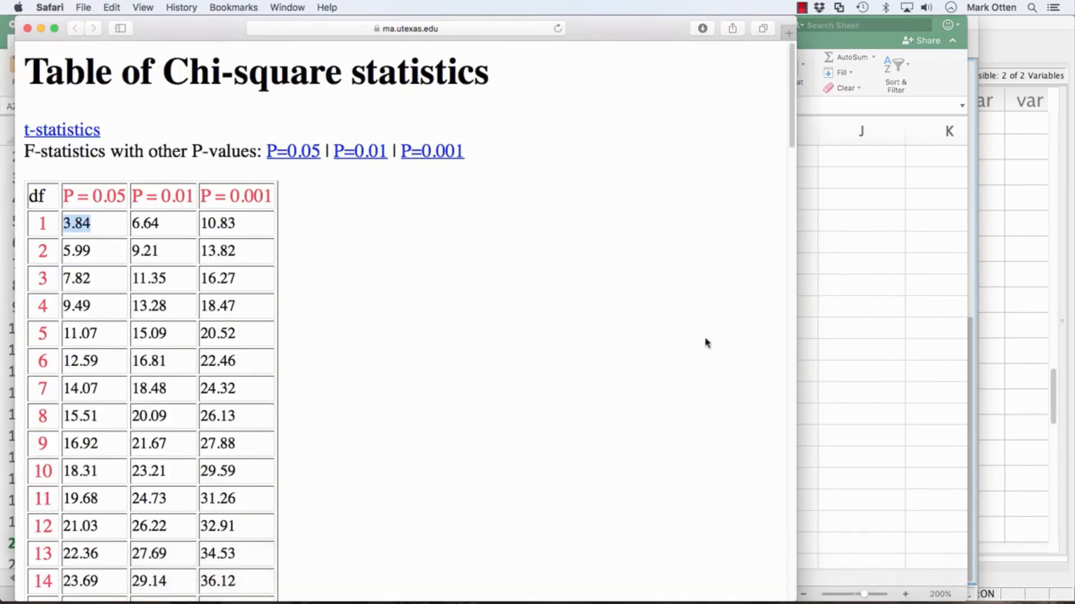
left_click(877, 342)
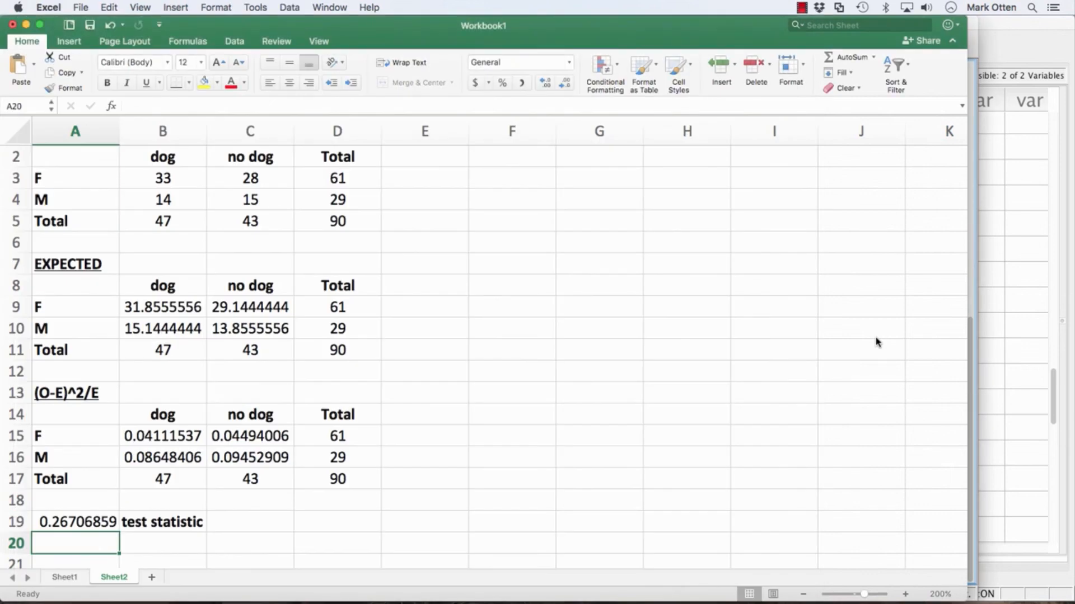